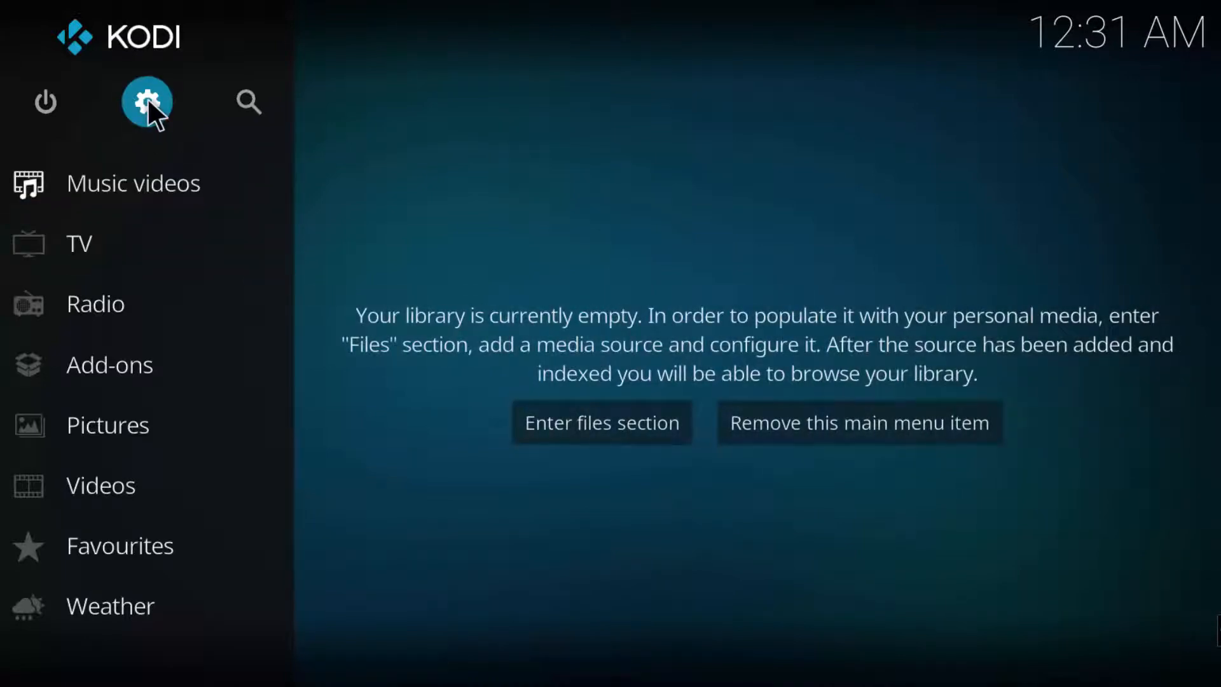
Step: Confirm Unknown sources is enabled in System > Add-ons settings, then leave the settings page
{"action": "left_click", "coordinate": [147, 97]}
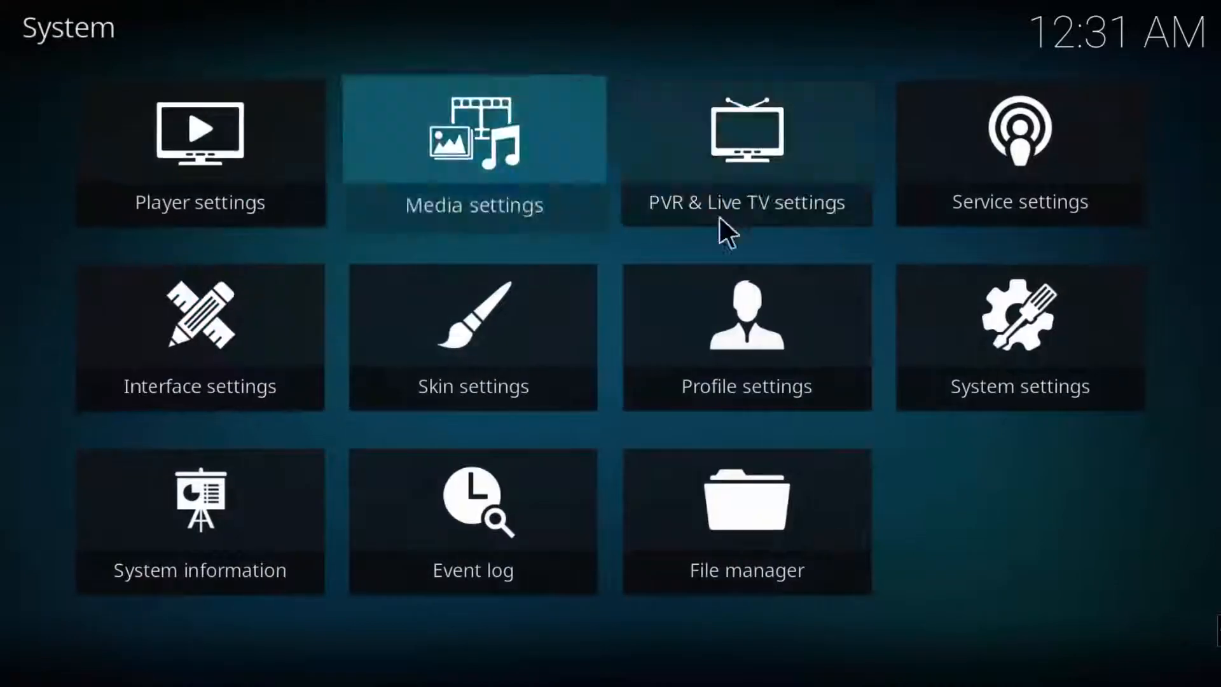
{"action": "left_click", "coordinate": [1031, 338]}
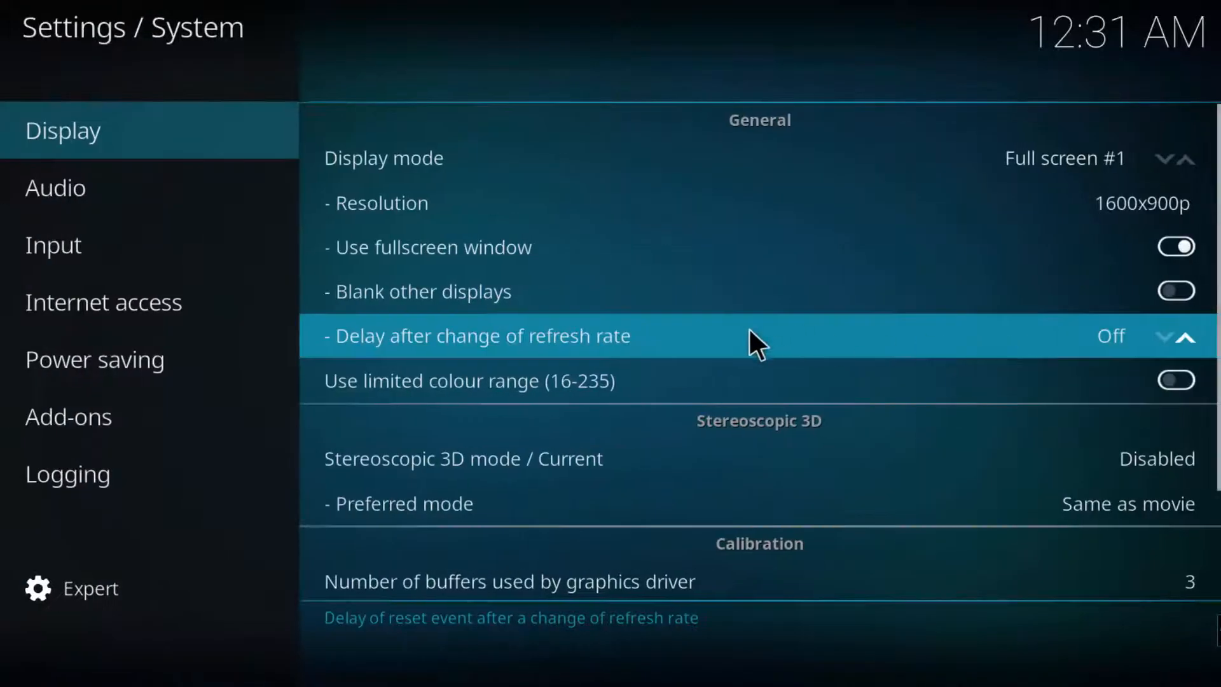
{"action": "left_click", "coordinate": [257, 430]}
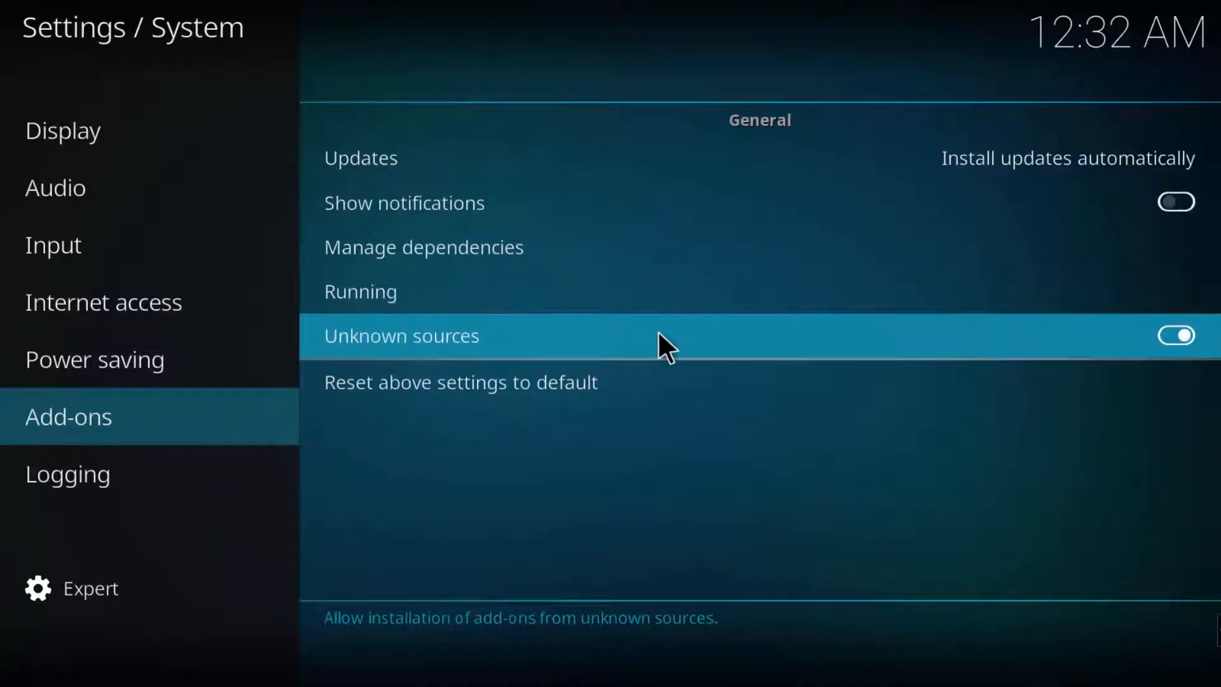
{"action": "key", "text": "Escape"}
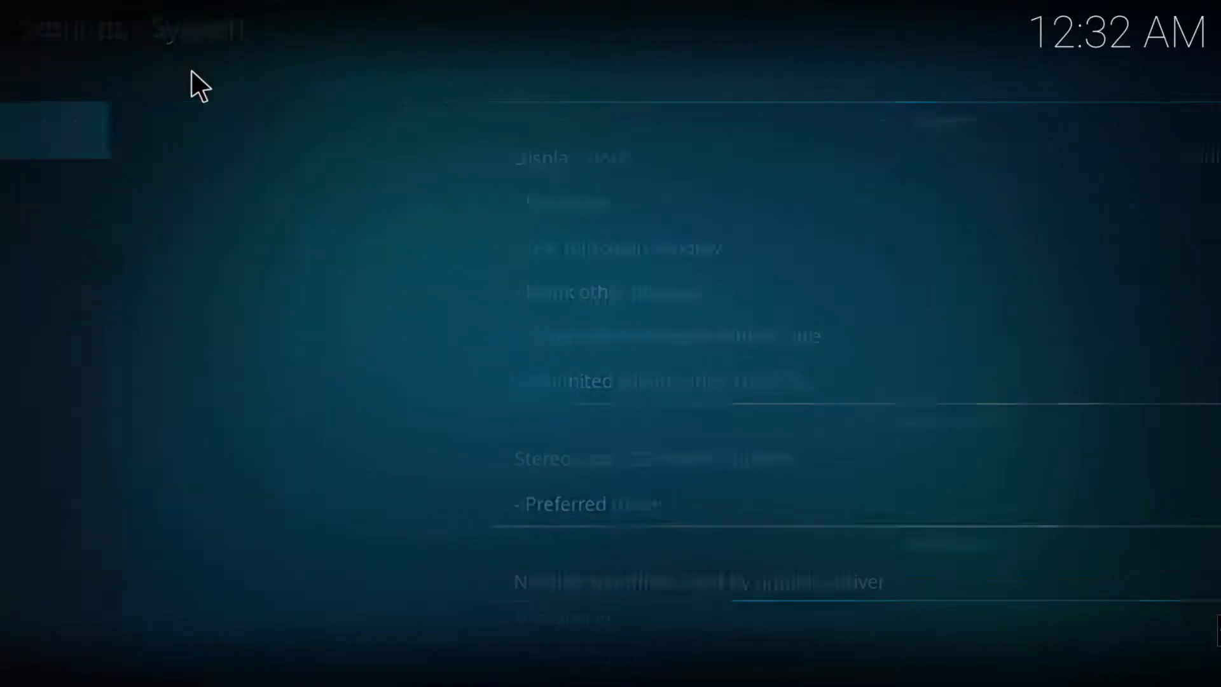
Step: In the File manager, peek at the ares folder, then start Add source to get the path entry dialog
{"action": "left_click", "coordinate": [744, 525]}
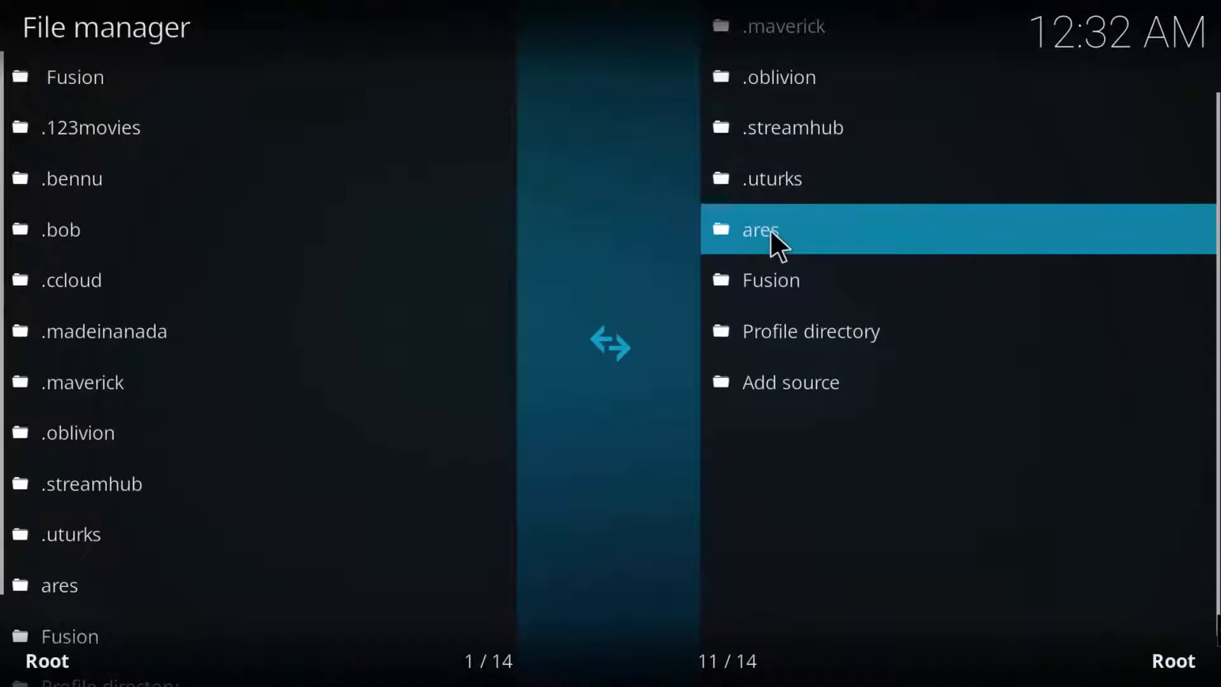
{"action": "left_click", "coordinate": [771, 230]}
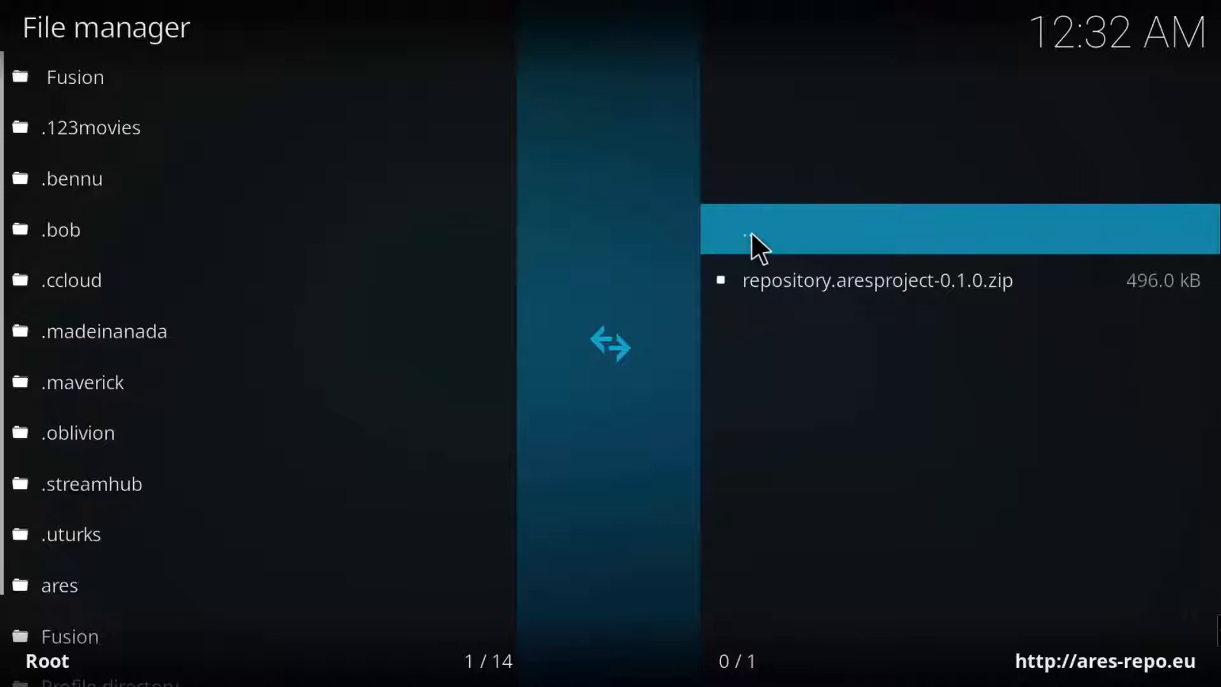
{"action": "left_click", "coordinate": [750, 232]}
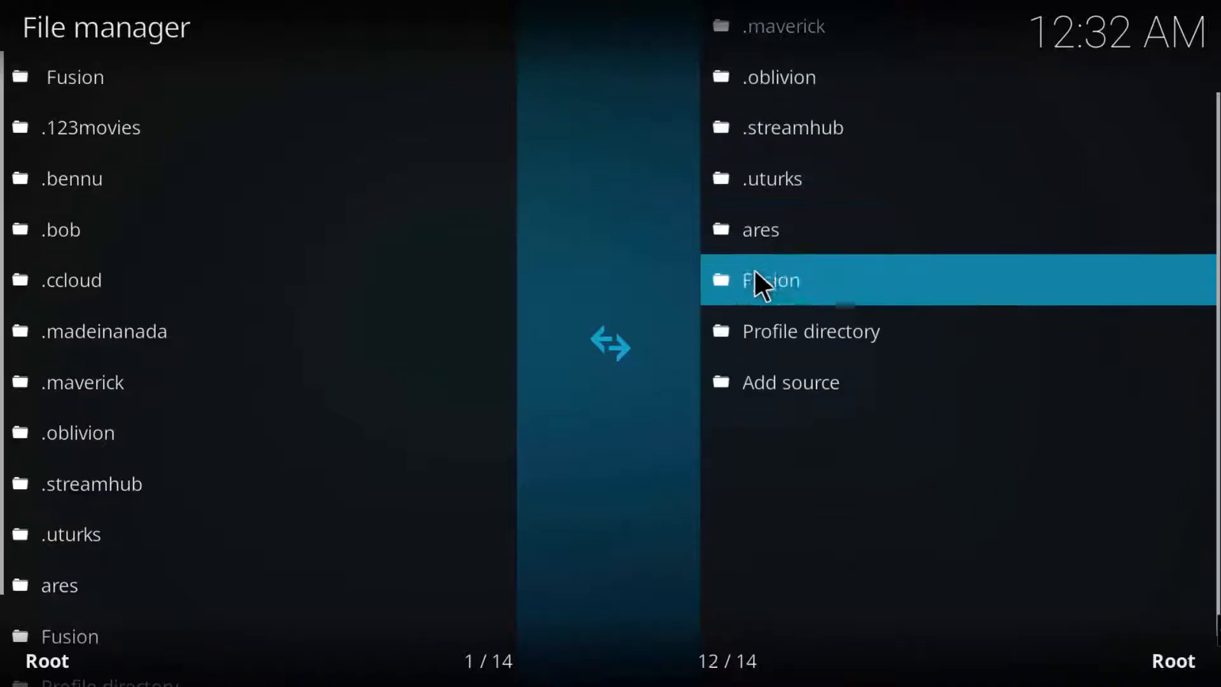
{"action": "left_click", "coordinate": [783, 380]}
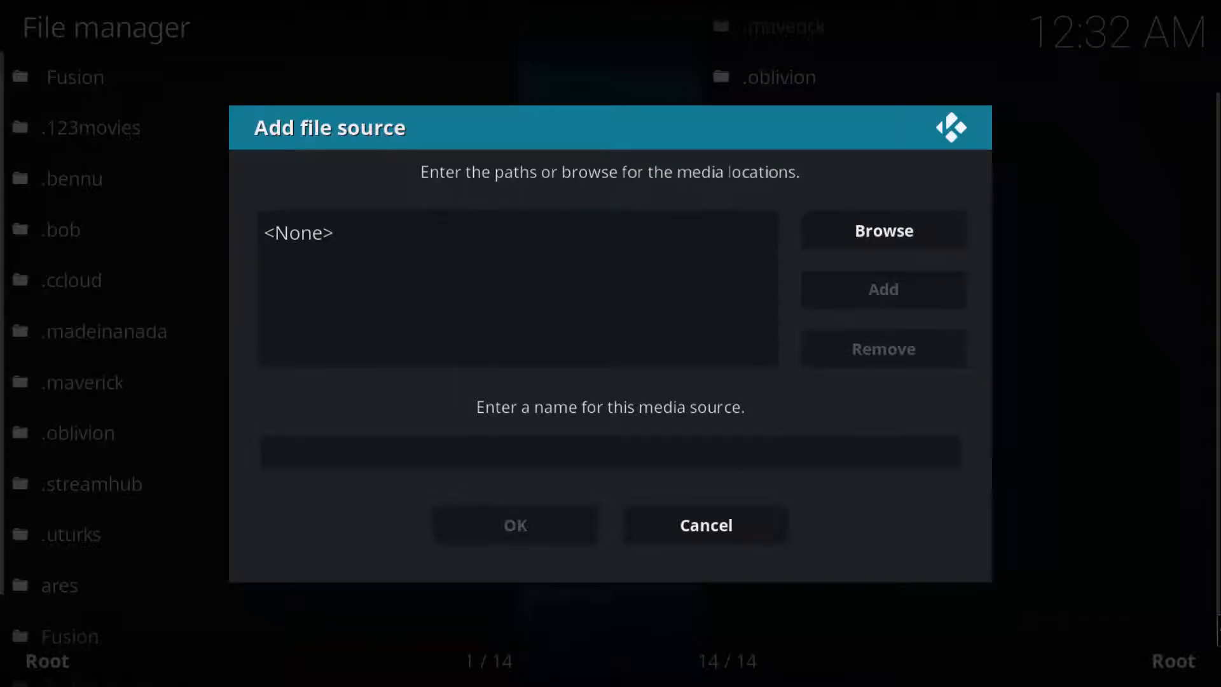
{"action": "key", "text": "super+d"}
{"action": "key", "text": "alt+Tab"}
{"action": "left_click", "coordinate": [358, 228]}
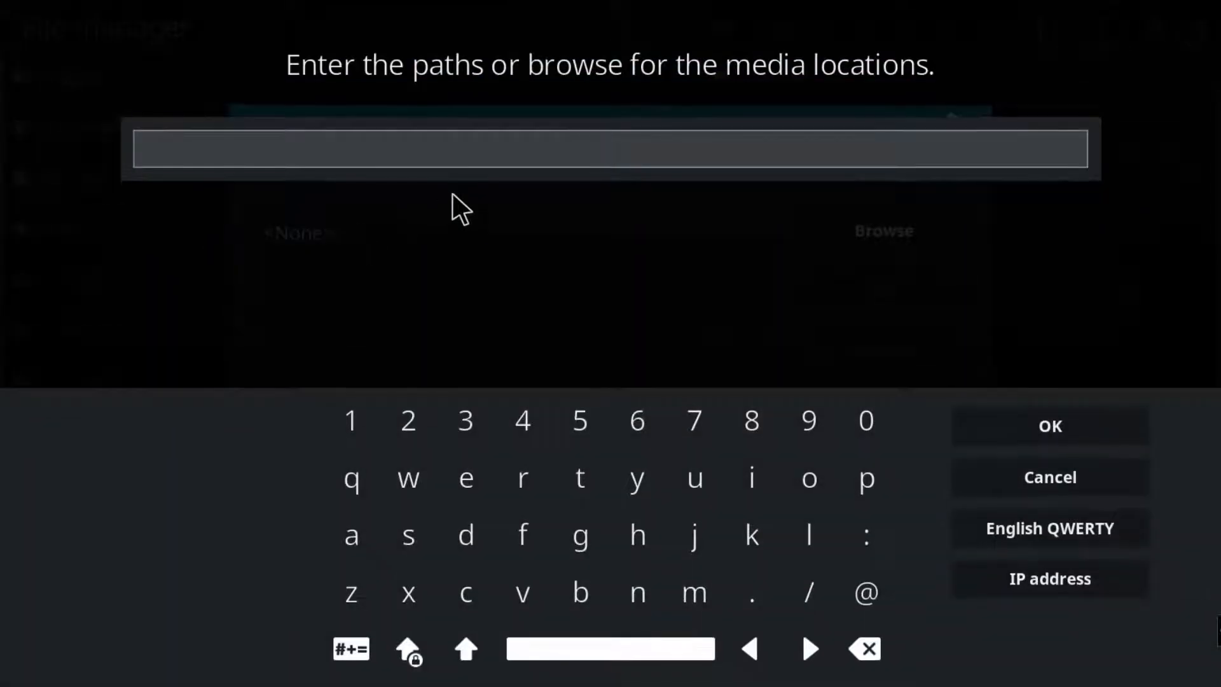
{"action": "type", "text": "http://ares"}
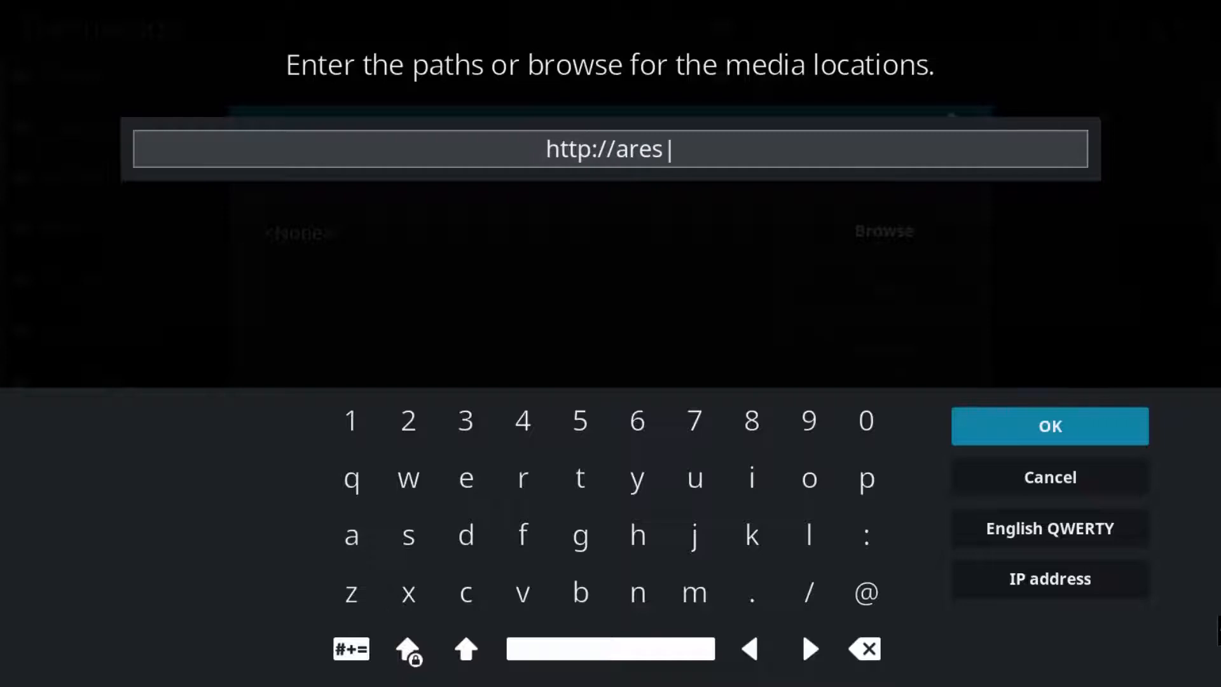
{"action": "type", "text": "-repo"}
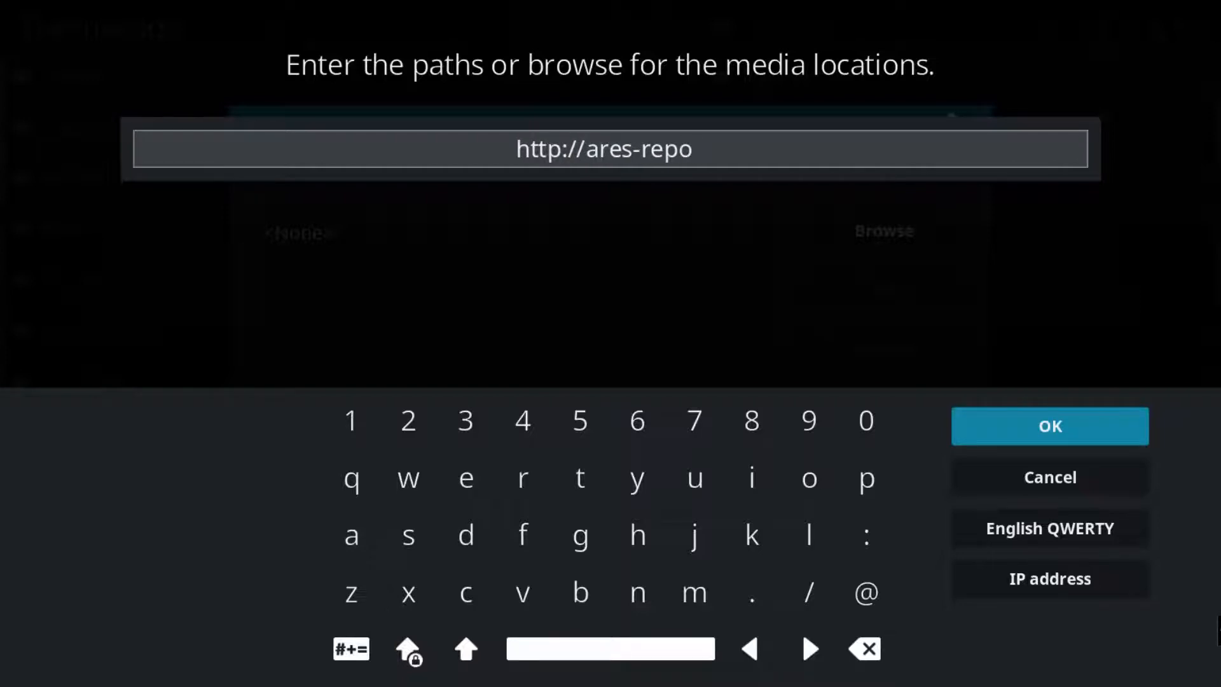
{"action": "type", "text": ".eu"}
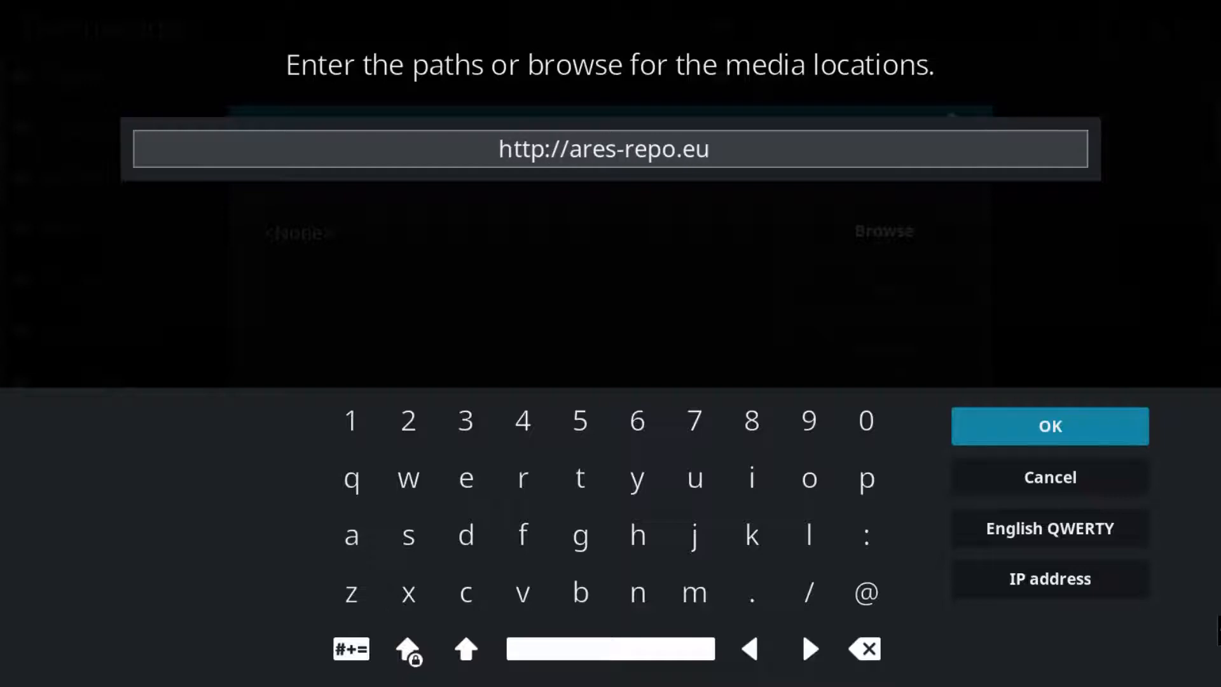
{"action": "left_click", "coordinate": [1021, 420]}
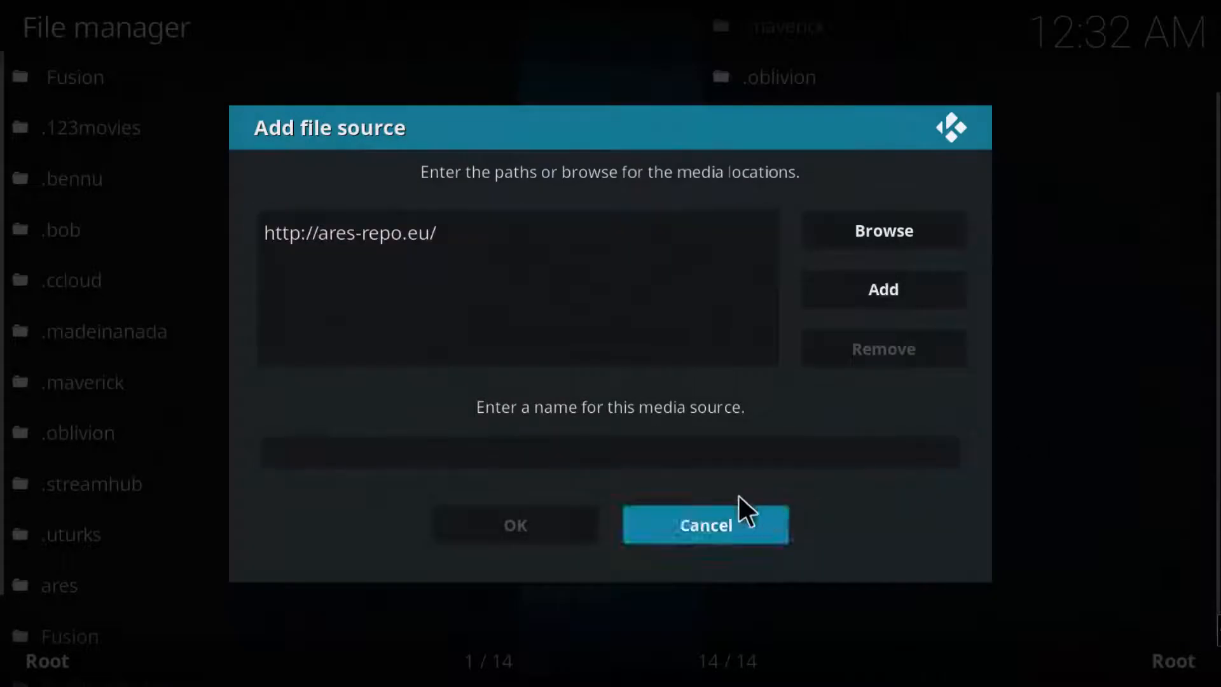
{"action": "left_click", "coordinate": [763, 452]}
{"action": "type", "text": ".ares"}
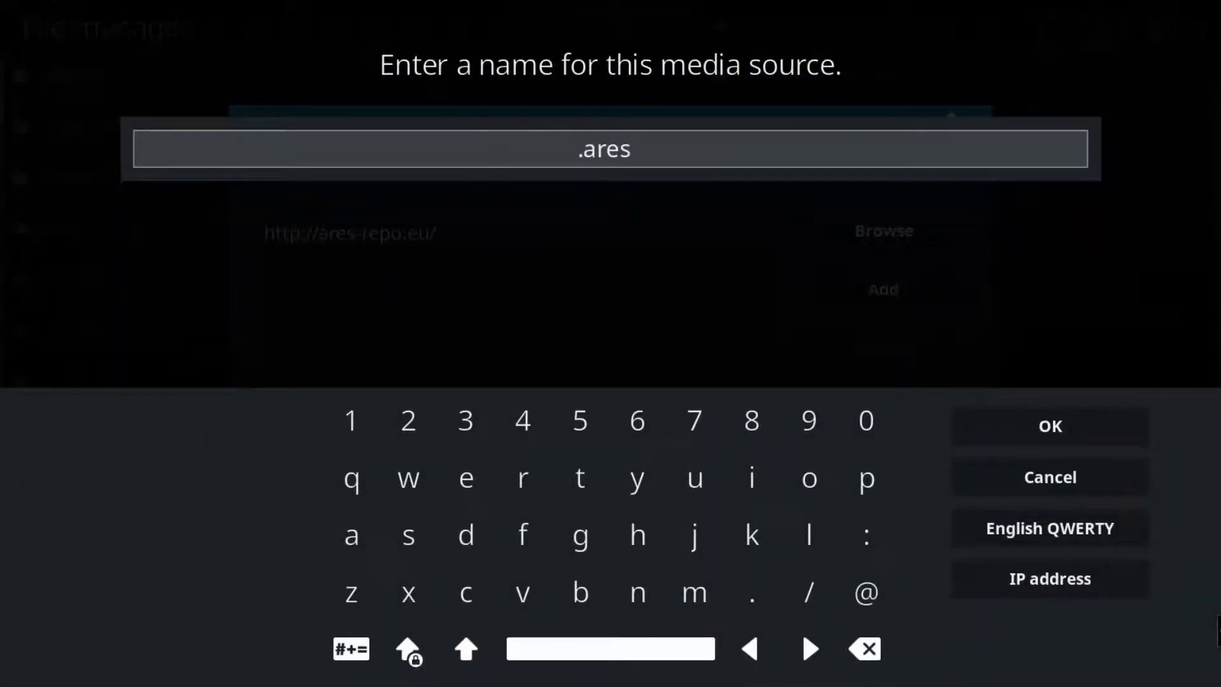
{"action": "left_click", "coordinate": [1051, 426]}
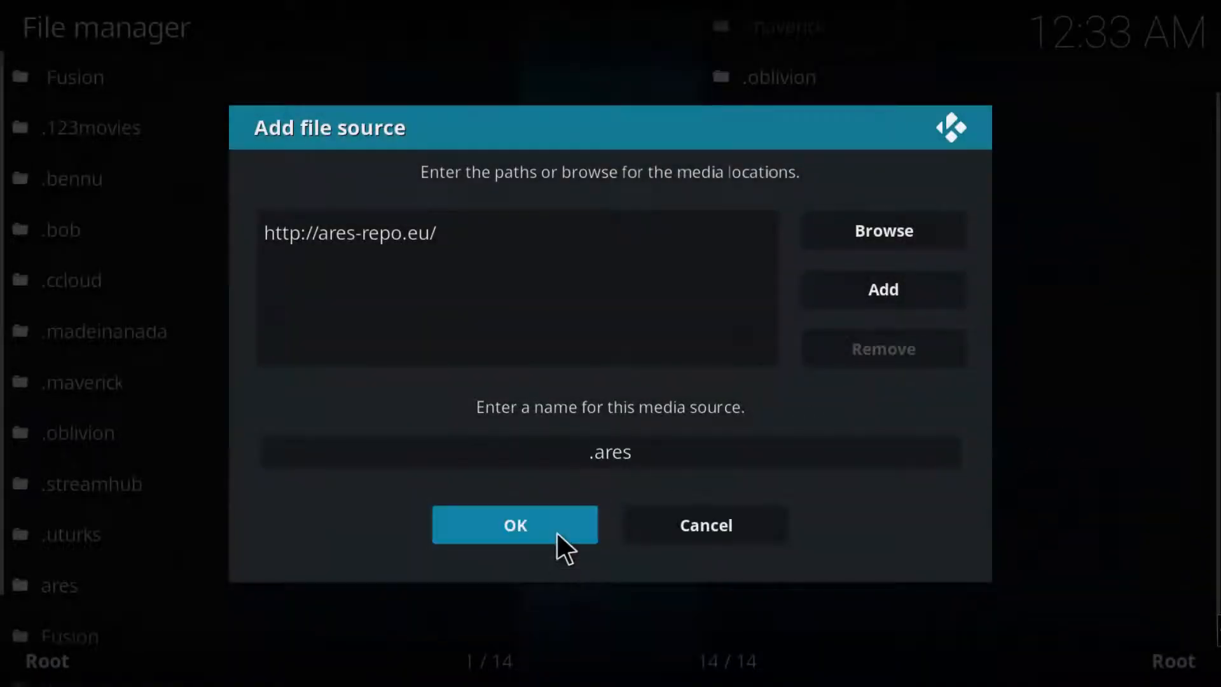
{"action": "left_click", "coordinate": [666, 531]}
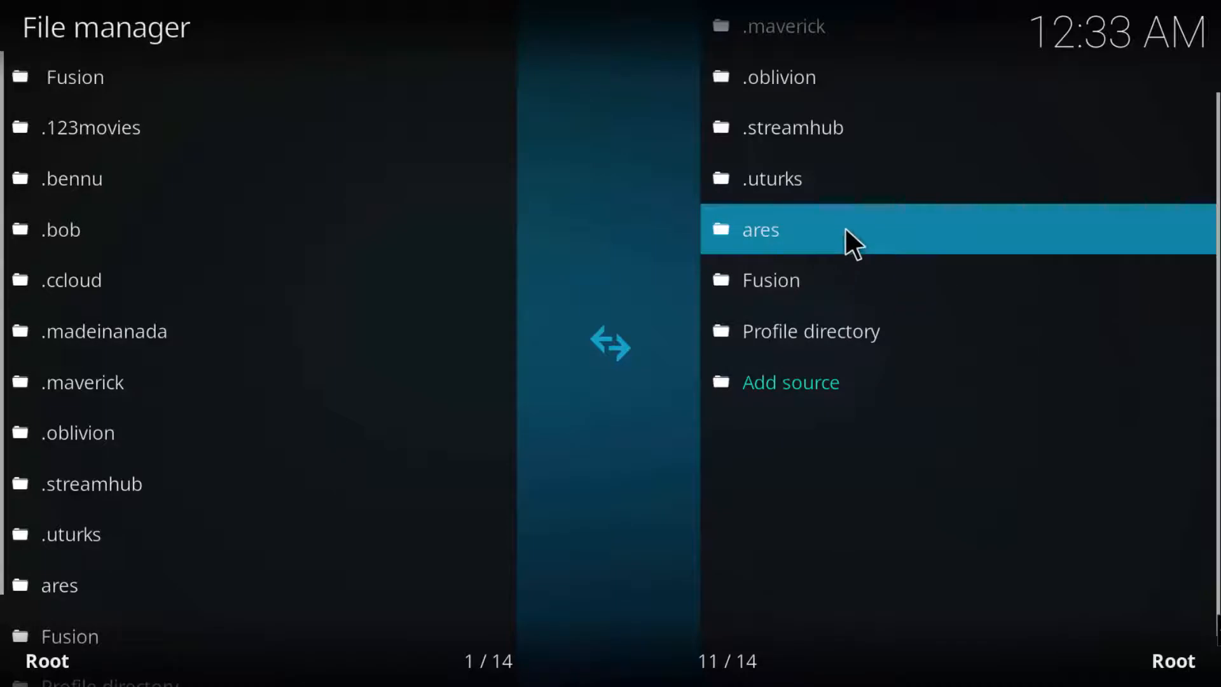
Step: From the add-on browser, install repository.aresproject-0.1.0.zip from the ares source
{"action": "key", "text": "BackSpace"}
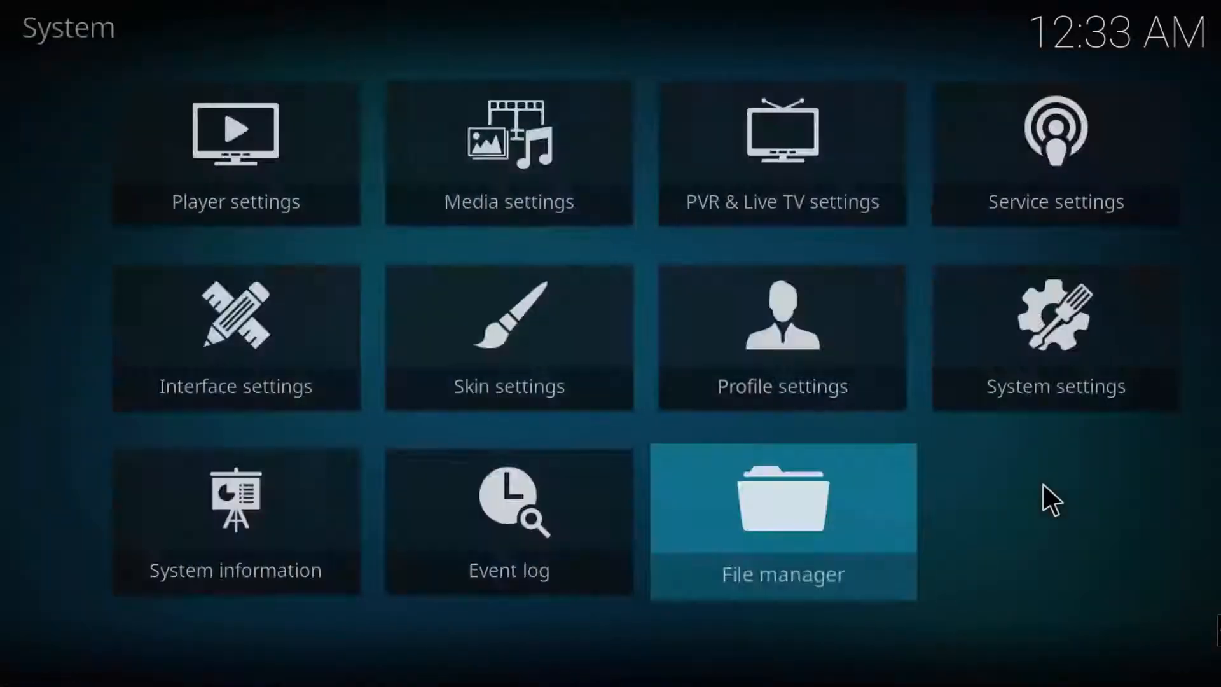
{"action": "key", "text": "BackSpace"}
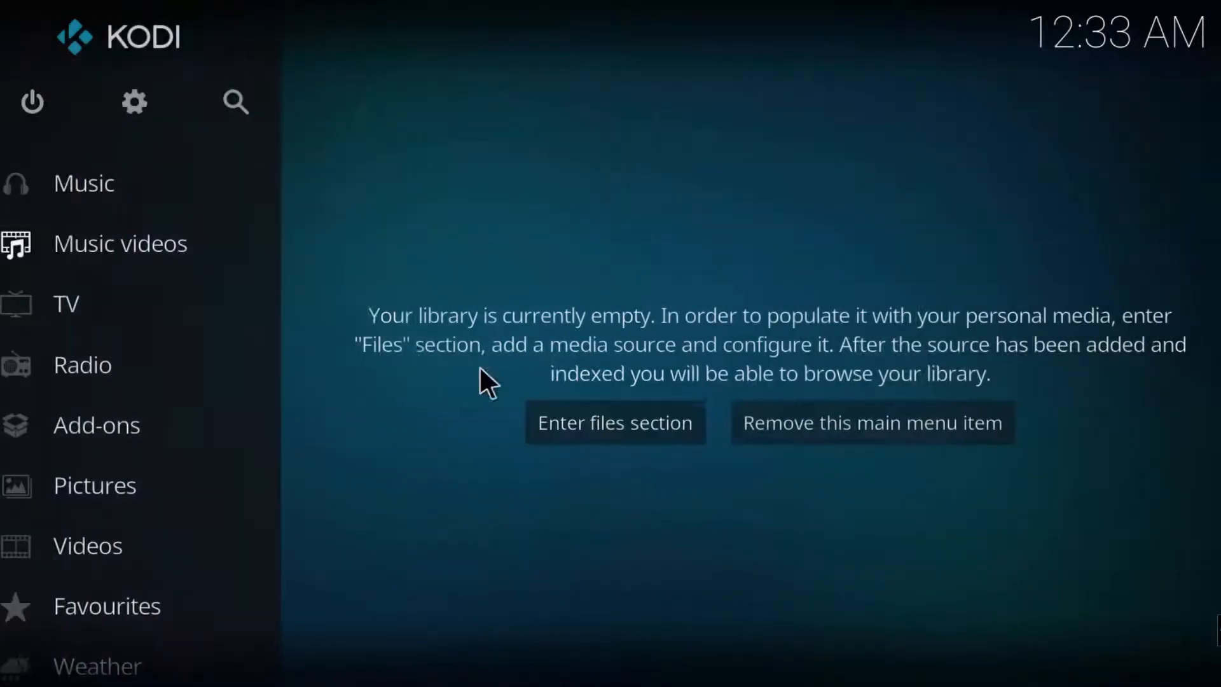
{"action": "mouse_move", "coordinate": [111, 424]}
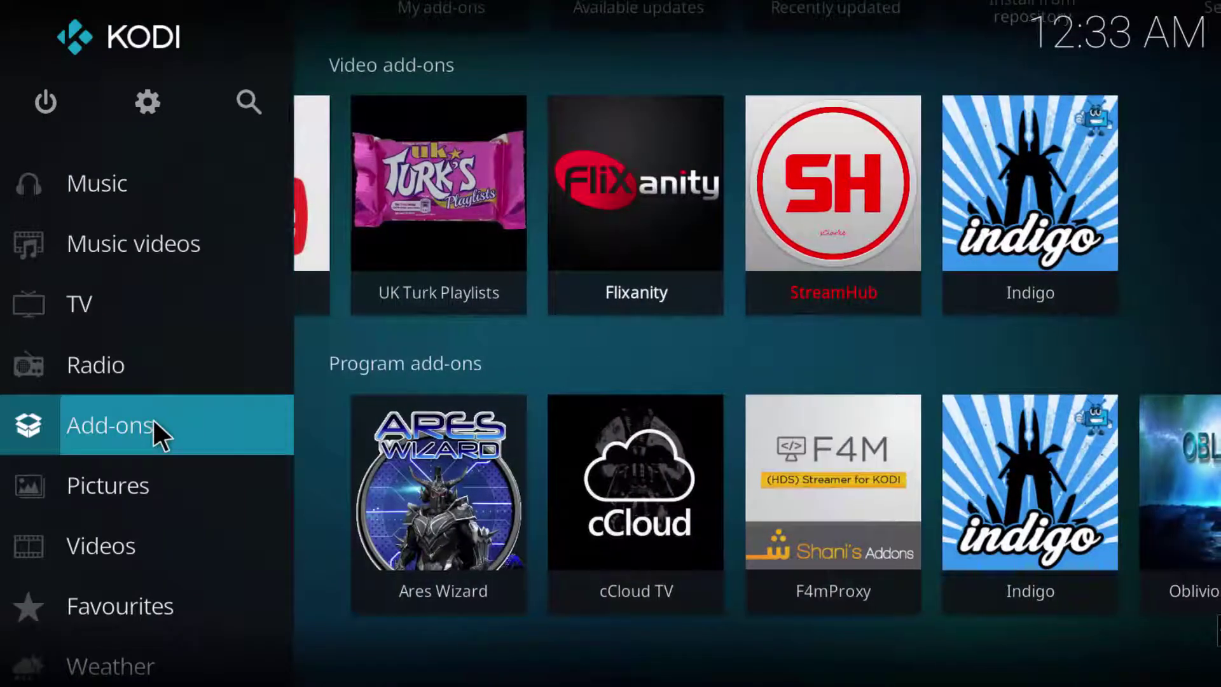
{"action": "left_click", "coordinate": [153, 418]}
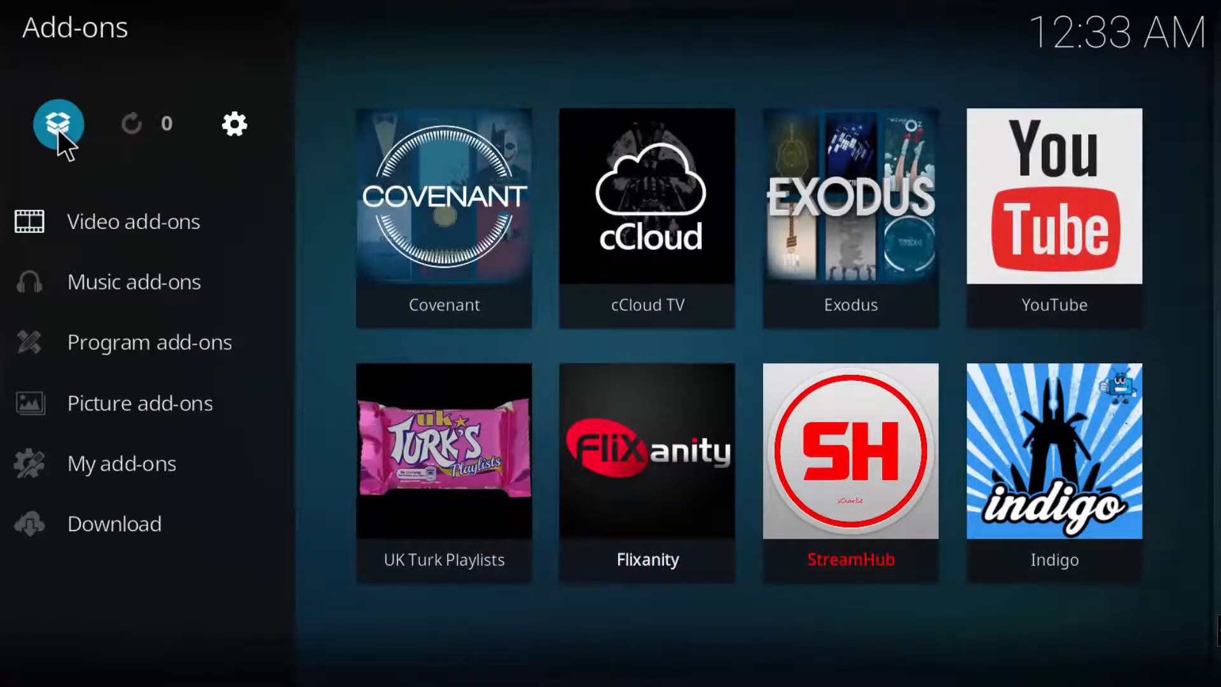
{"action": "left_click", "coordinate": [57, 129]}
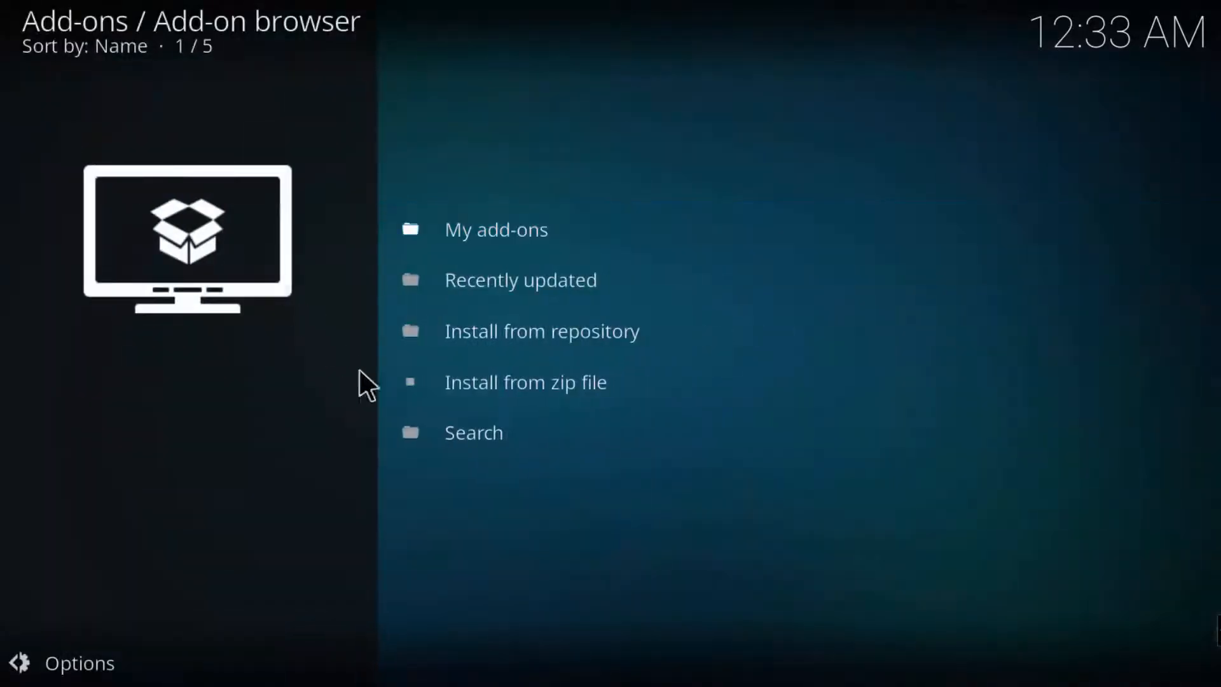
{"action": "left_click", "coordinate": [586, 380]}
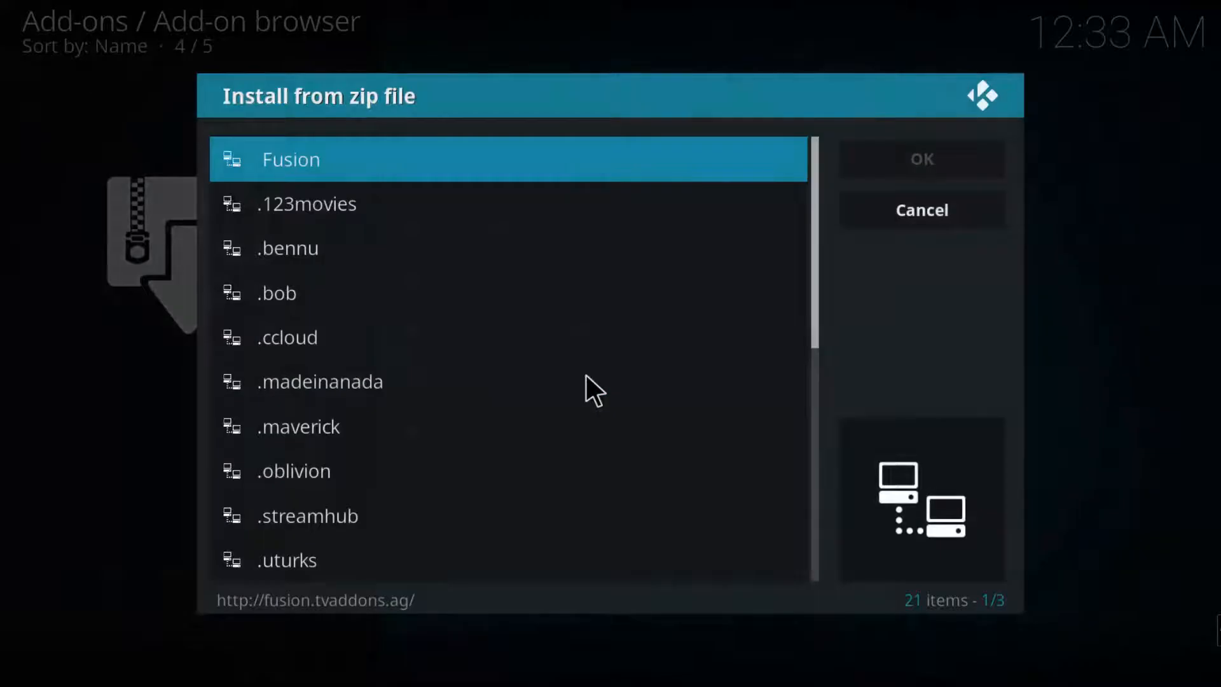
{"action": "scroll", "coordinate": [514, 315], "scroll_direction": "down", "scroll_amount": 4}
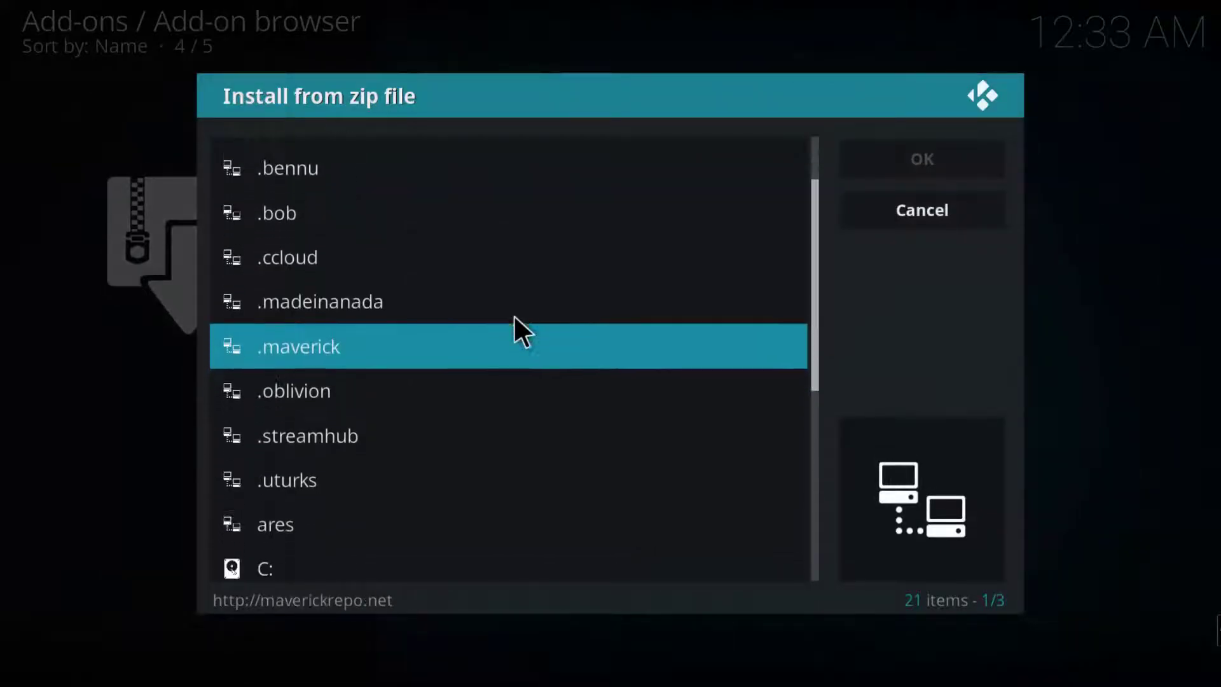
{"action": "left_click", "coordinate": [439, 412]}
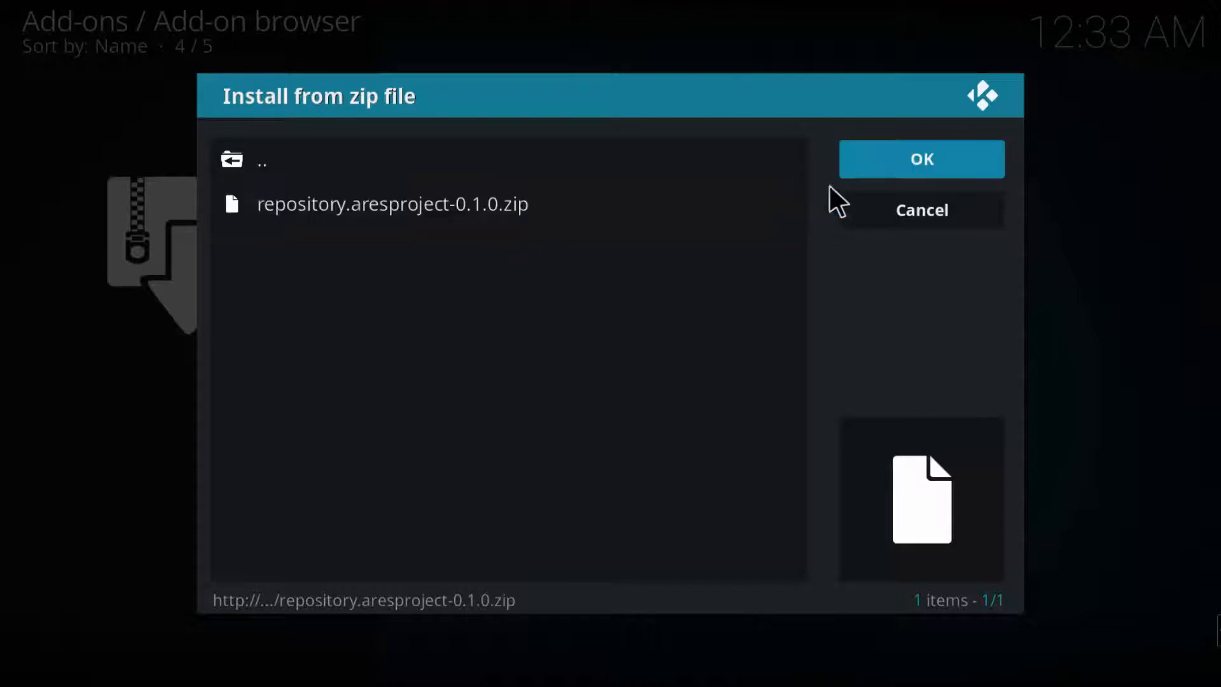
{"action": "left_click", "coordinate": [748, 205]}
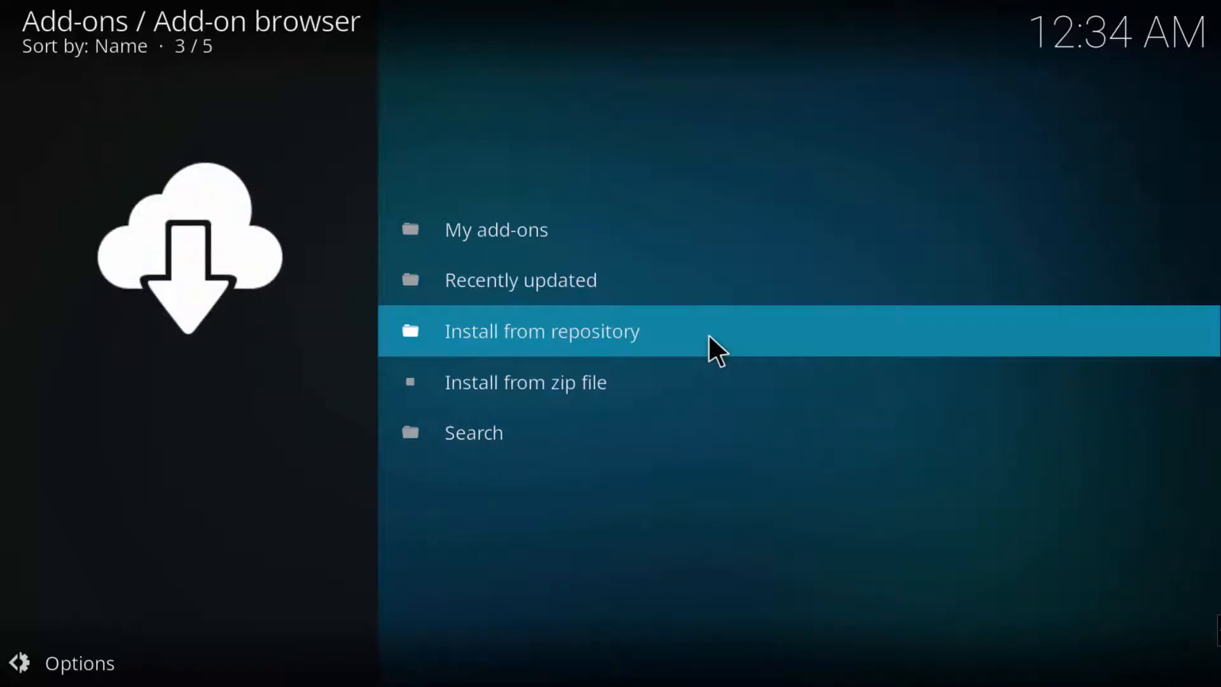
Step: Browse back through the zip sources and reinstall the Ares Project repository zip from ares
{"action": "left_click", "coordinate": [708, 333]}
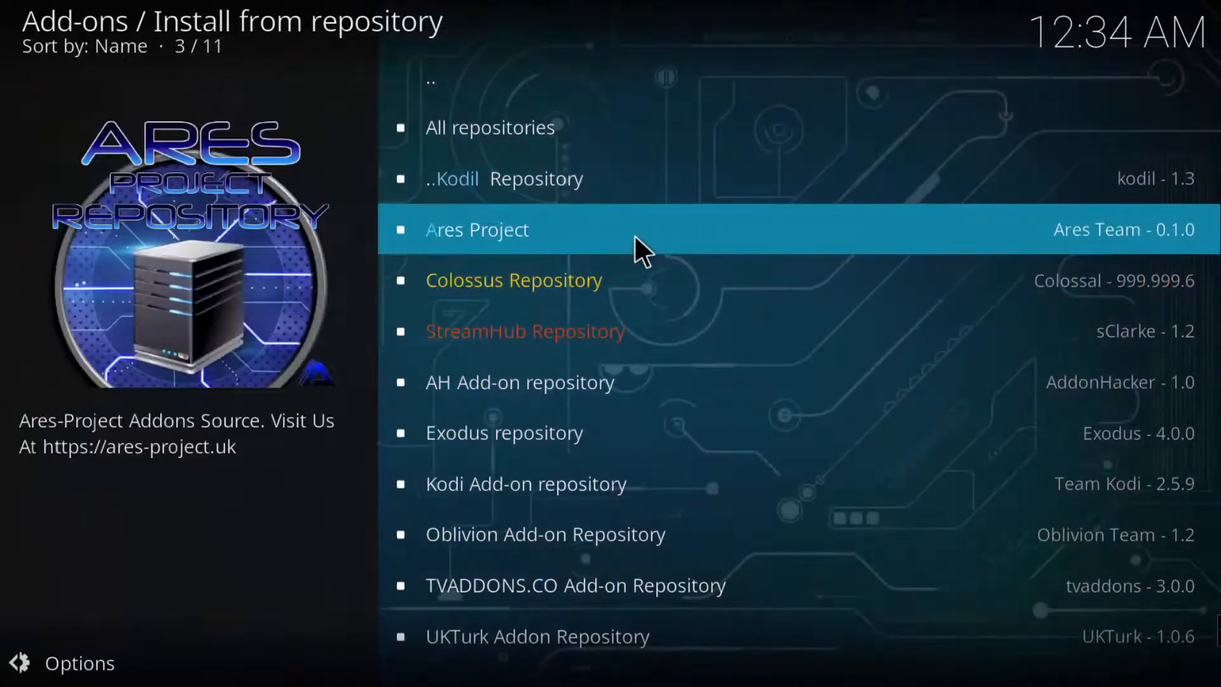
{"action": "scroll", "coordinate": [634, 233], "scroll_direction": "down", "scroll_amount": 1}
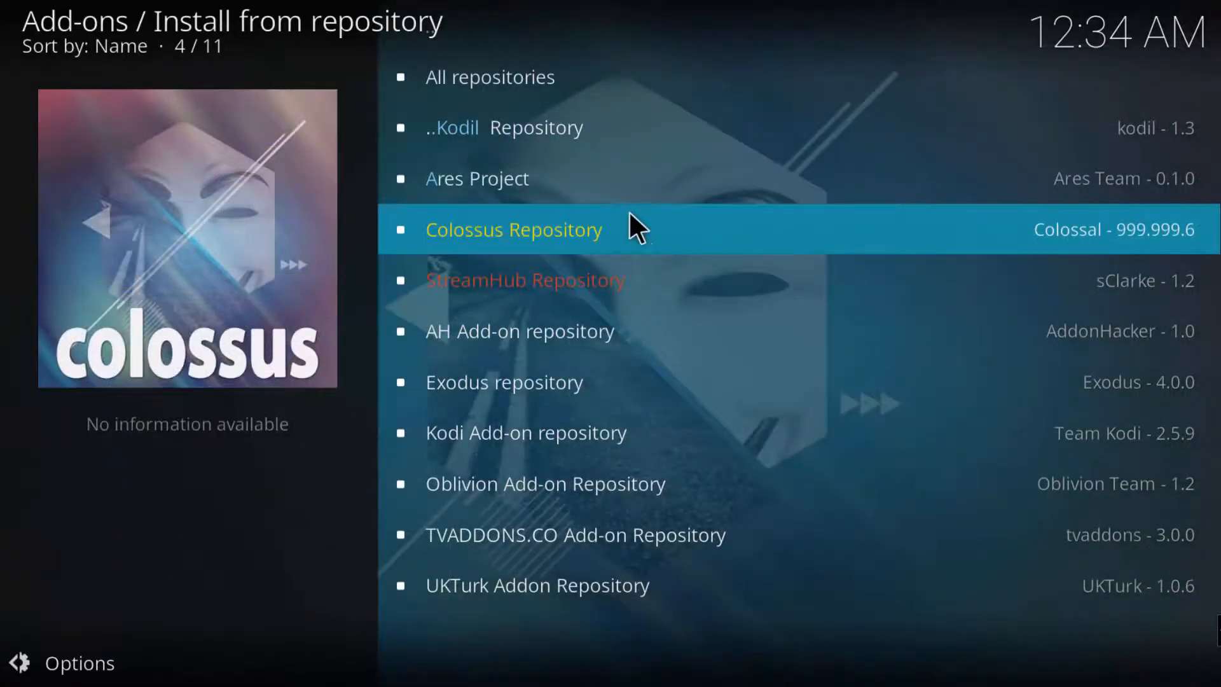
{"action": "scroll", "coordinate": [635, 229], "scroll_direction": "up", "scroll_amount": 1}
{"action": "left_click", "coordinate": [606, 91]}
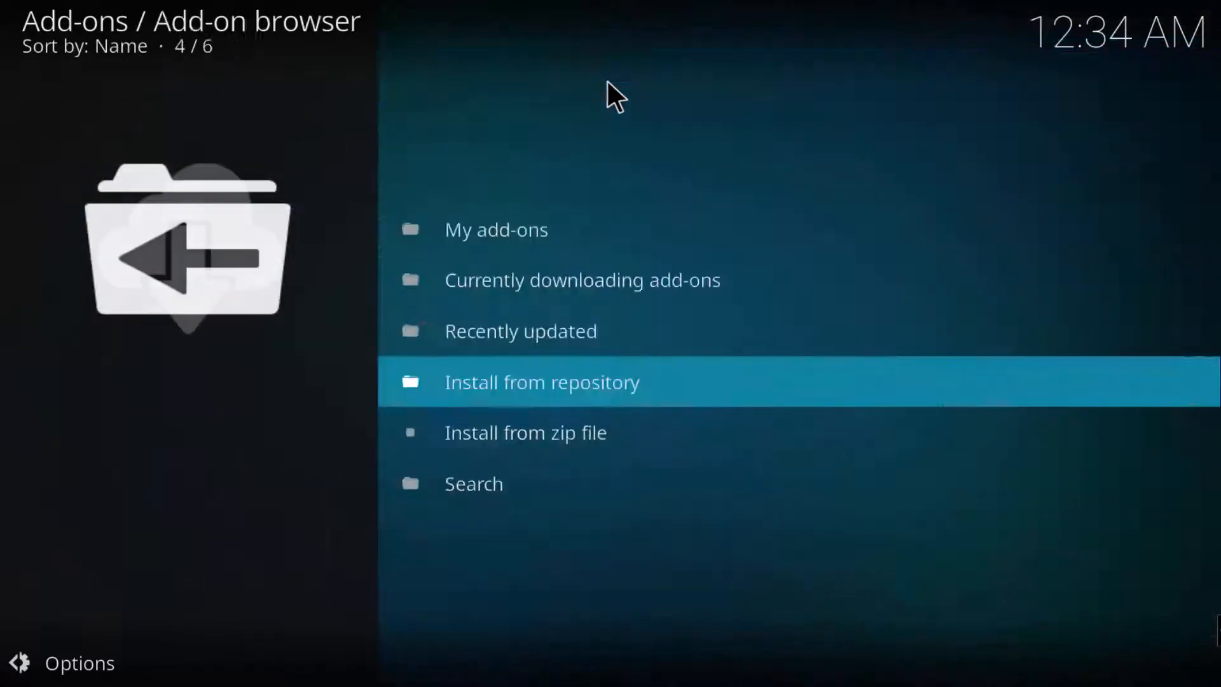
{"action": "left_click", "coordinate": [607, 434]}
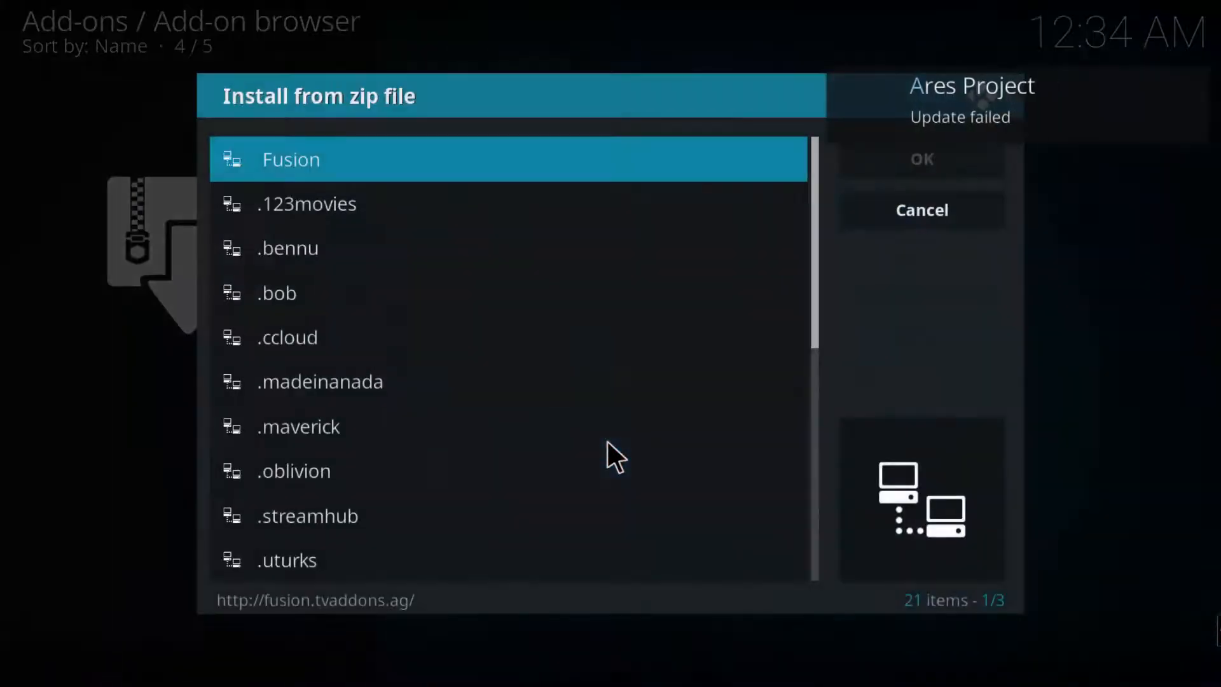
{"action": "scroll", "coordinate": [607, 441], "scroll_direction": "down", "scroll_amount": 2}
{"action": "scroll", "coordinate": [619, 415], "scroll_direction": "down", "scroll_amount": 1}
{"action": "scroll", "coordinate": [616, 397], "scroll_direction": "up", "scroll_amount": 1}
{"action": "scroll", "coordinate": [611, 391], "scroll_direction": "up", "scroll_amount": 1}
{"action": "scroll", "coordinate": [596, 363], "scroll_direction": "up", "scroll_amount": 1}
{"action": "scroll", "coordinate": [588, 340], "scroll_direction": "down", "scroll_amount": 1}
{"action": "scroll", "coordinate": [587, 333], "scroll_direction": "down", "scroll_amount": 1}
{"action": "scroll", "coordinate": [587, 339], "scroll_direction": "down", "scroll_amount": 1}
{"action": "scroll", "coordinate": [553, 391], "scroll_direction": "down", "scroll_amount": 1}
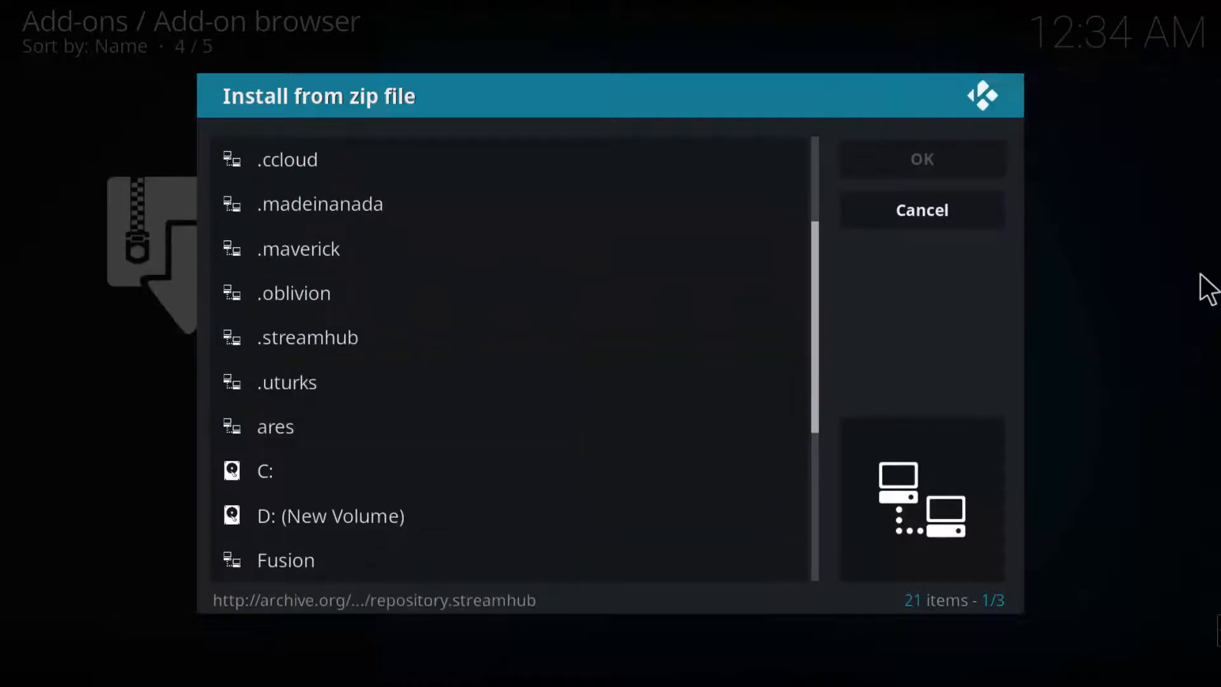
{"action": "left_click", "coordinate": [472, 441]}
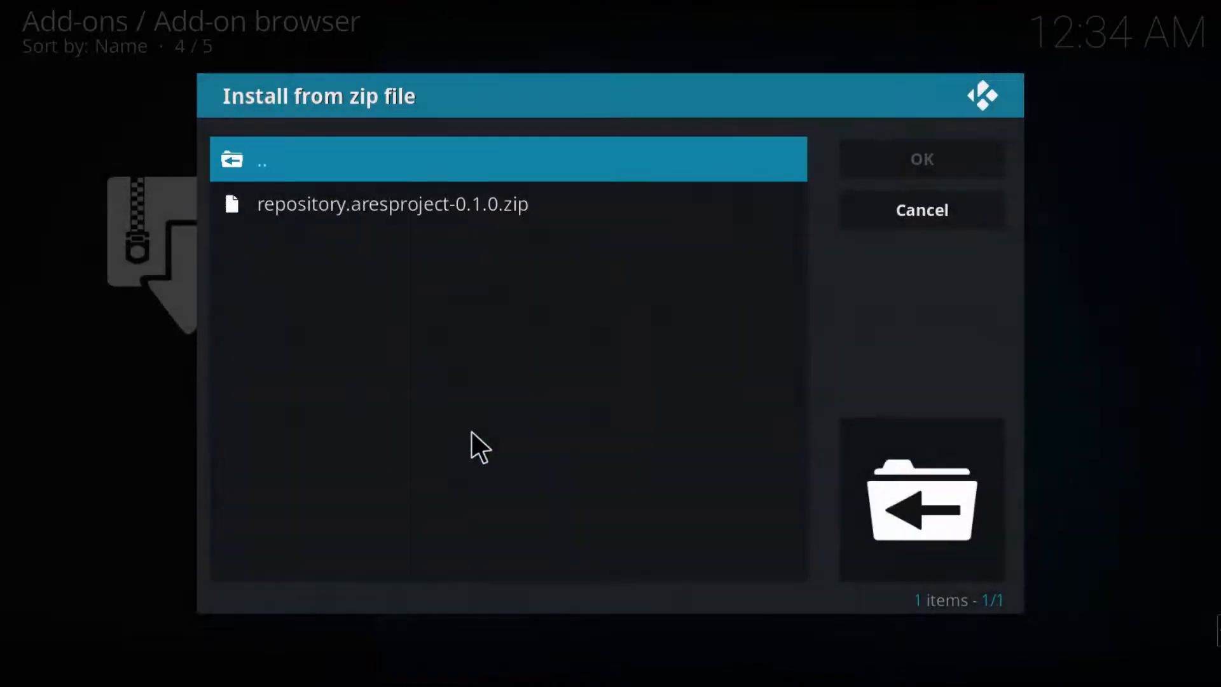
{"action": "left_click", "coordinate": [578, 163]}
{"action": "scroll", "coordinate": [543, 287], "scroll_direction": "down", "scroll_amount": 1}
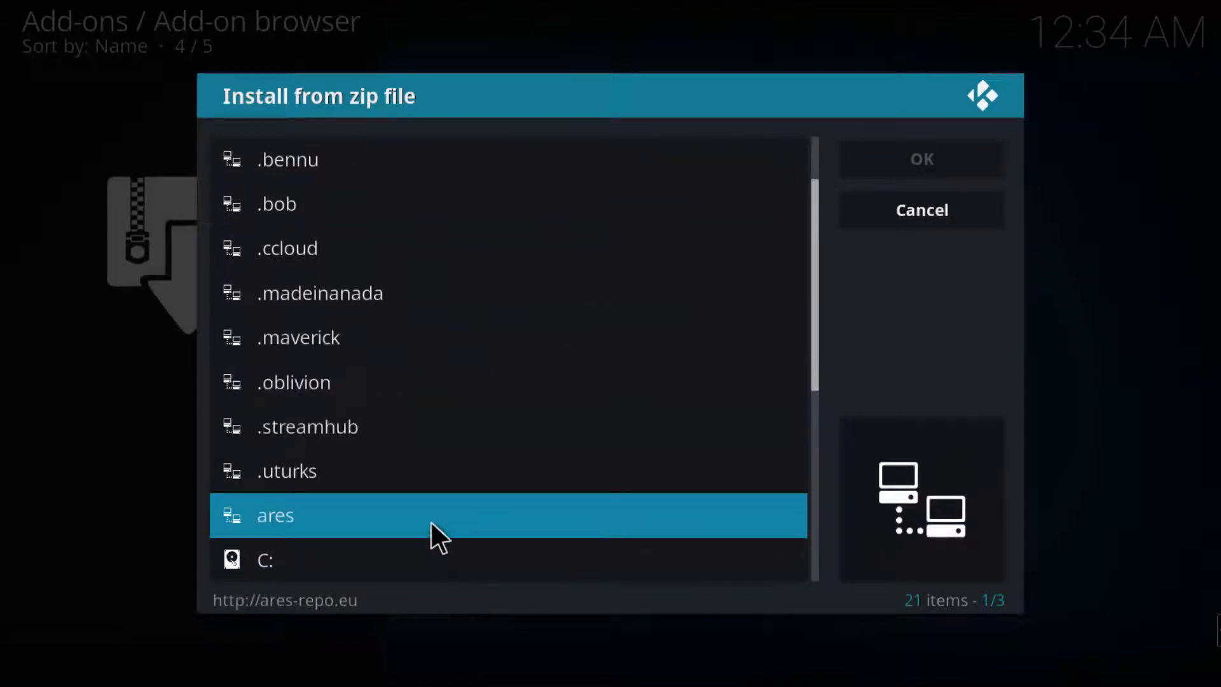
{"action": "left_click", "coordinate": [431, 522]}
{"action": "left_click", "coordinate": [428, 203]}
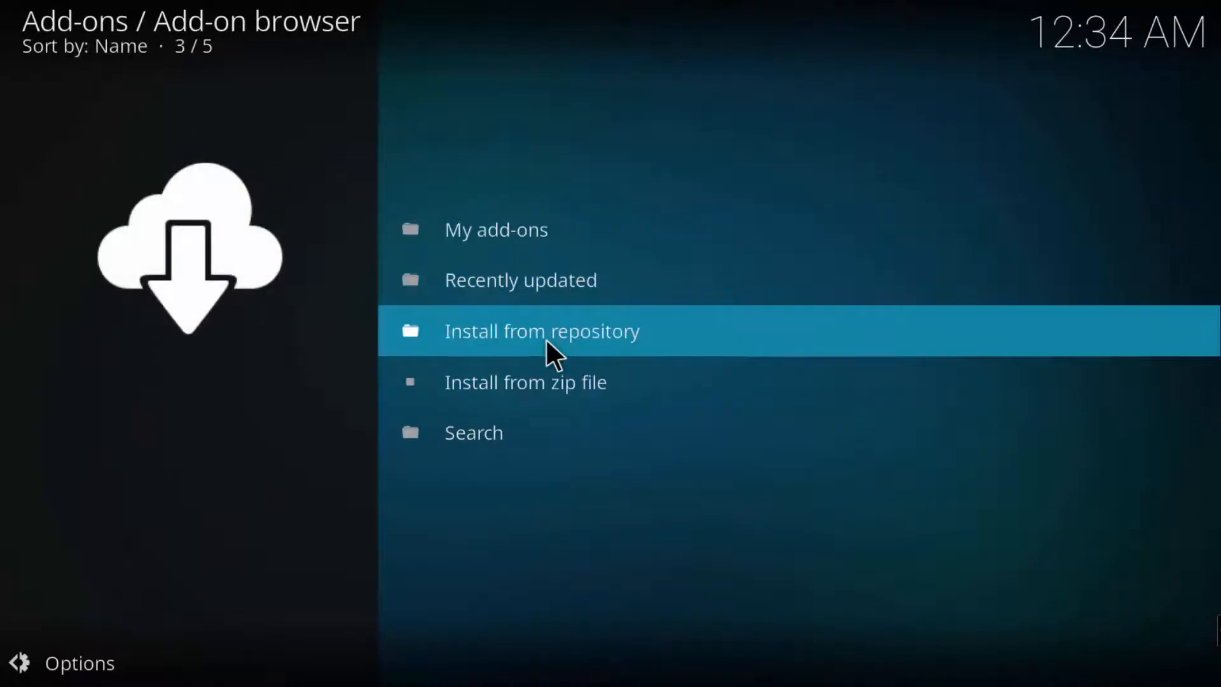
Step: Go to Install from repository and enter the Ares Project repository's category list
{"action": "left_click", "coordinate": [546, 338]}
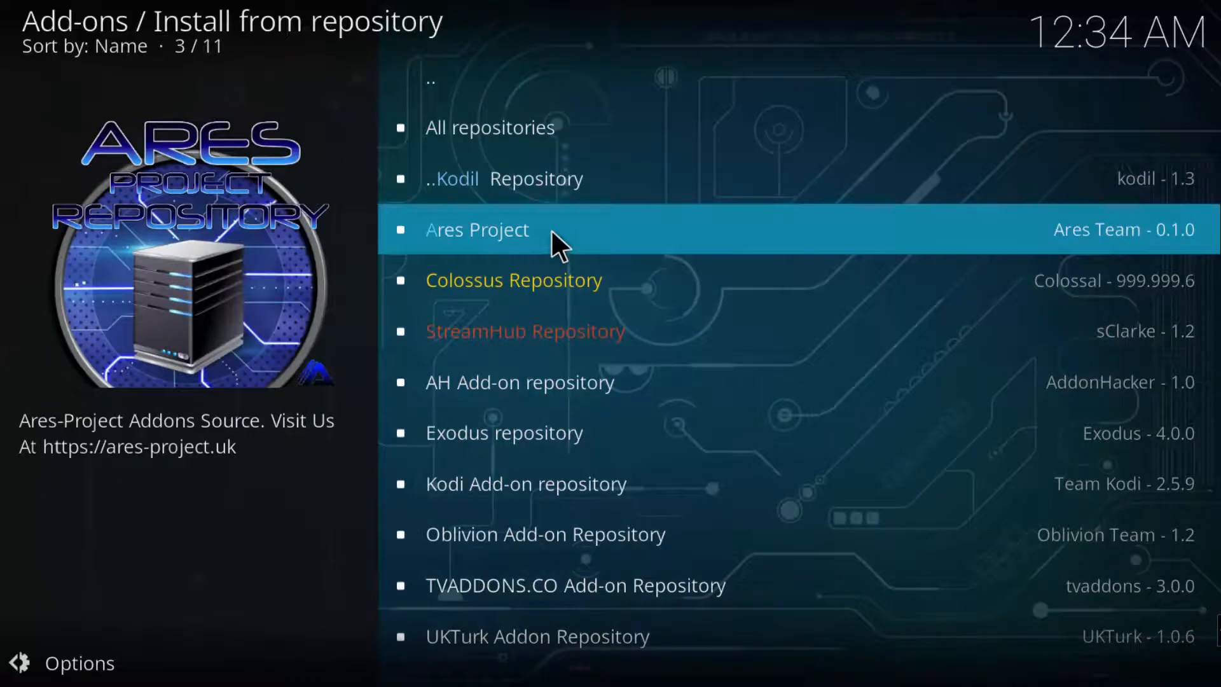
{"action": "left_click", "coordinate": [551, 228]}
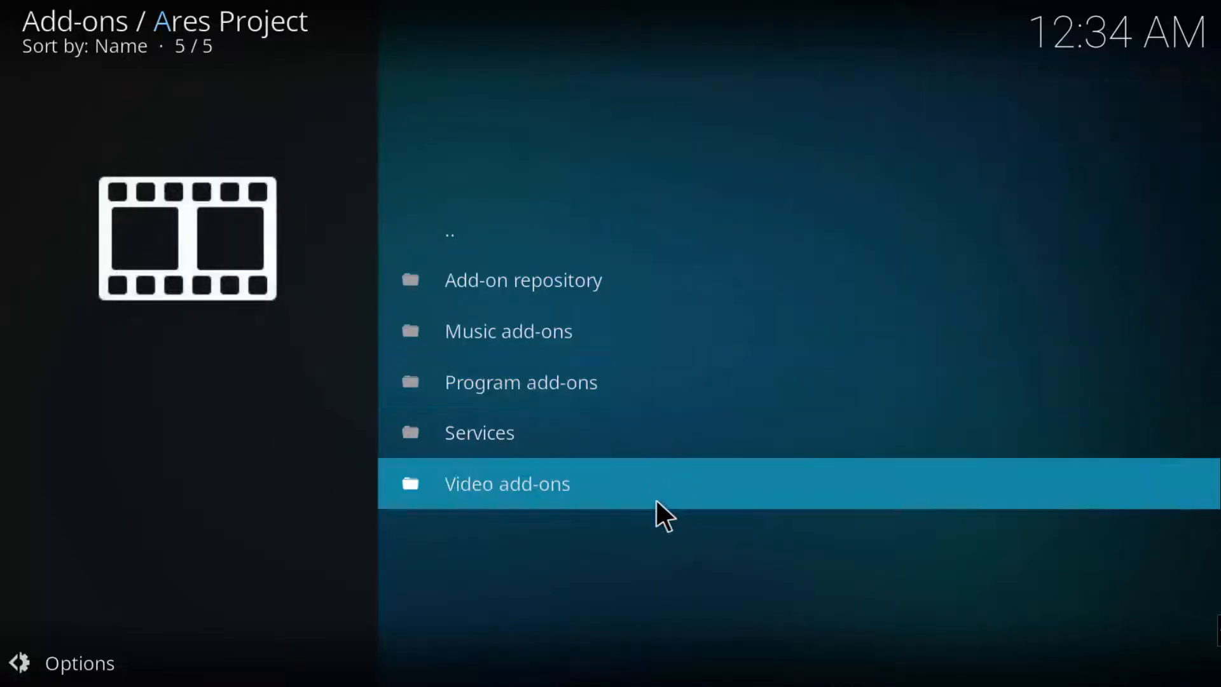
Step: In Program add-ons, view the Ares Wizard 0.0.66 details and close them
{"action": "left_click", "coordinate": [673, 381]}
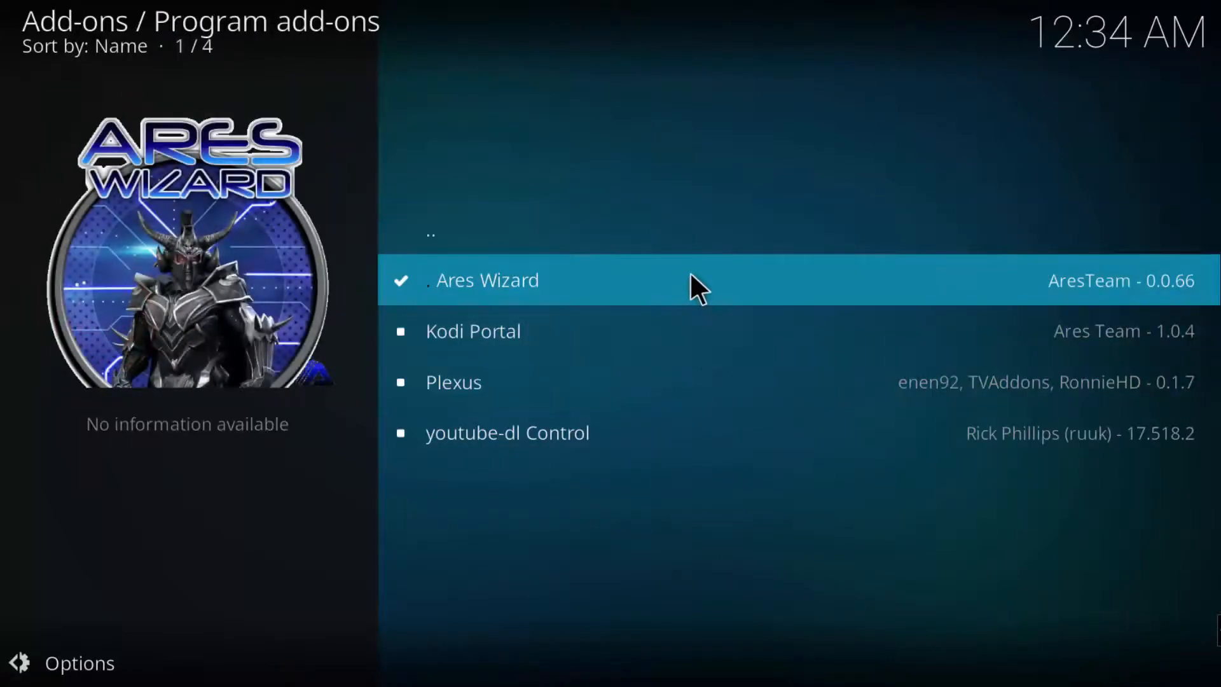
{"action": "left_click", "coordinate": [690, 271]}
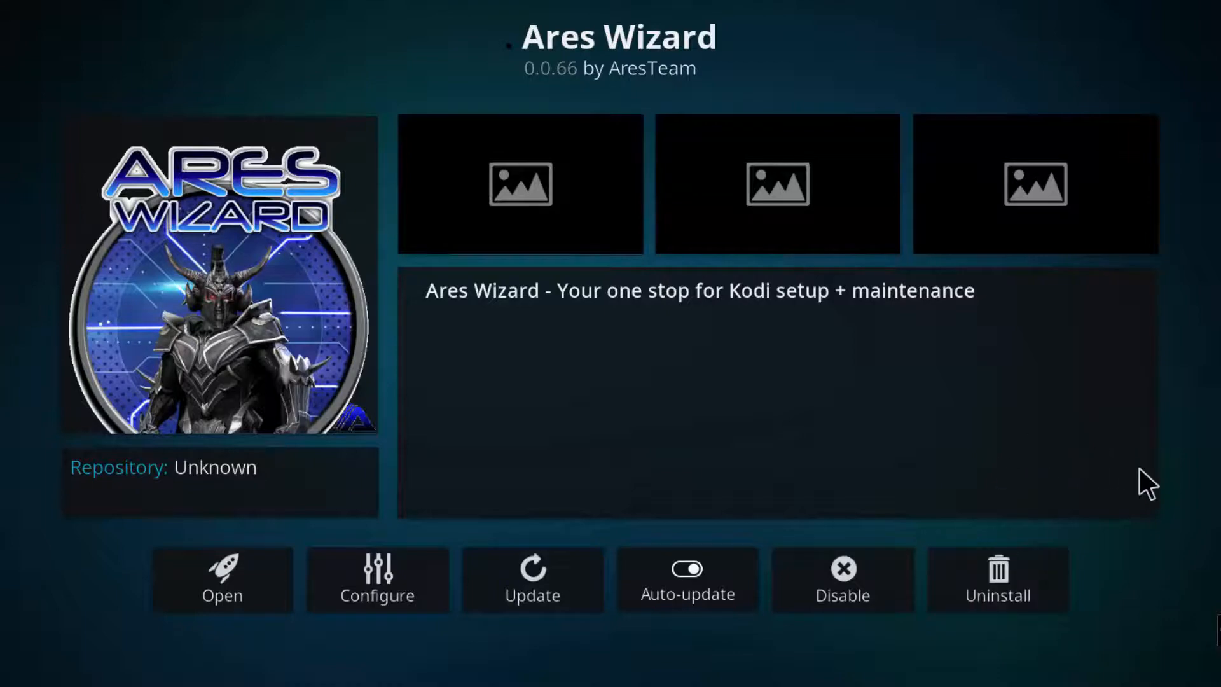
{"action": "key", "text": "BackSpace"}
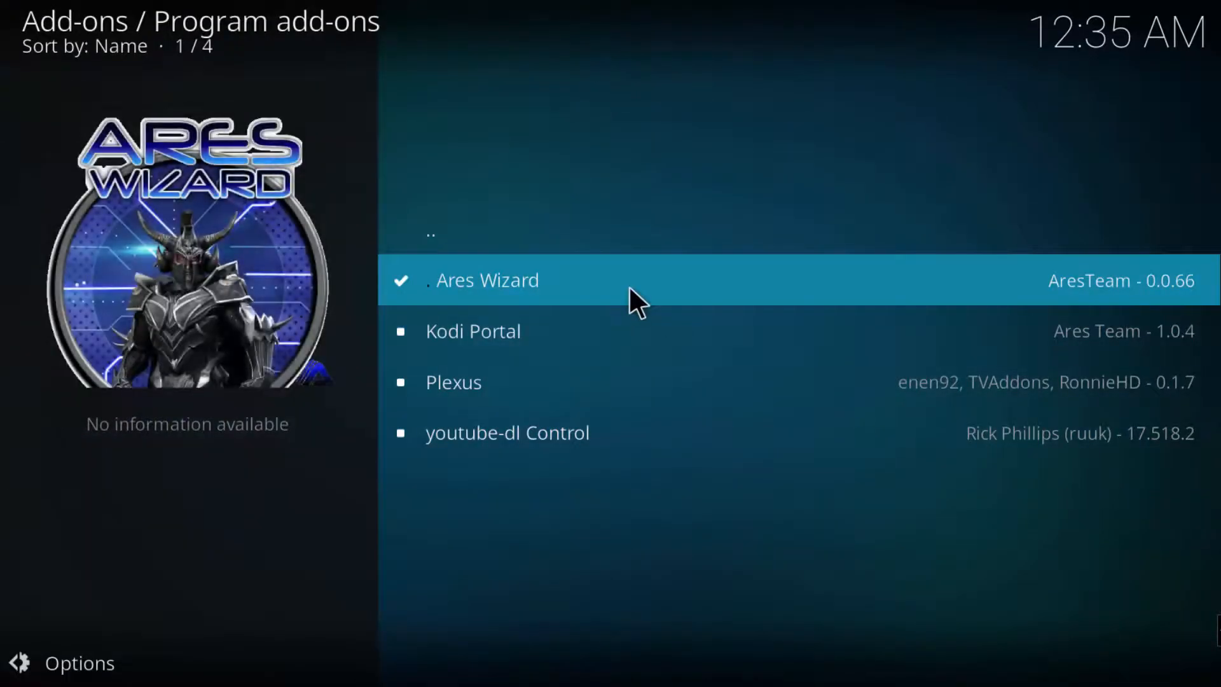
Step: Return to the Add-ons home and launch Ares Wizard from the installed program add-ons
{"action": "left_click", "coordinate": [634, 234]}
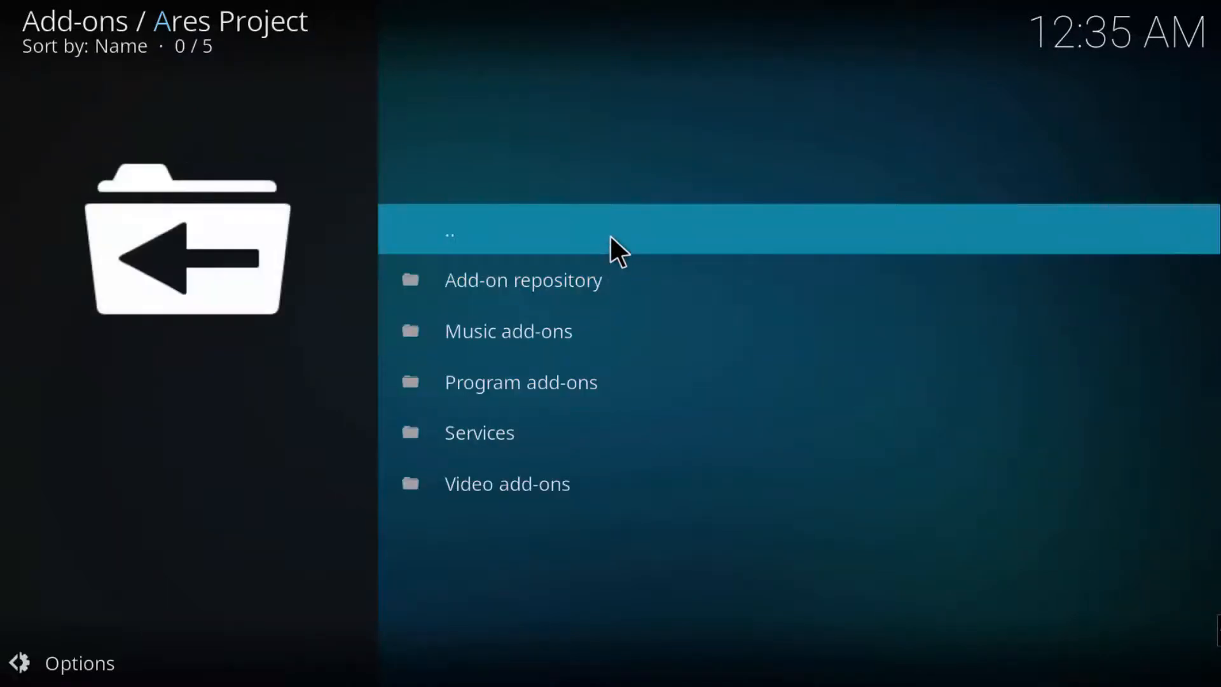
{"action": "left_click", "coordinate": [610, 234]}
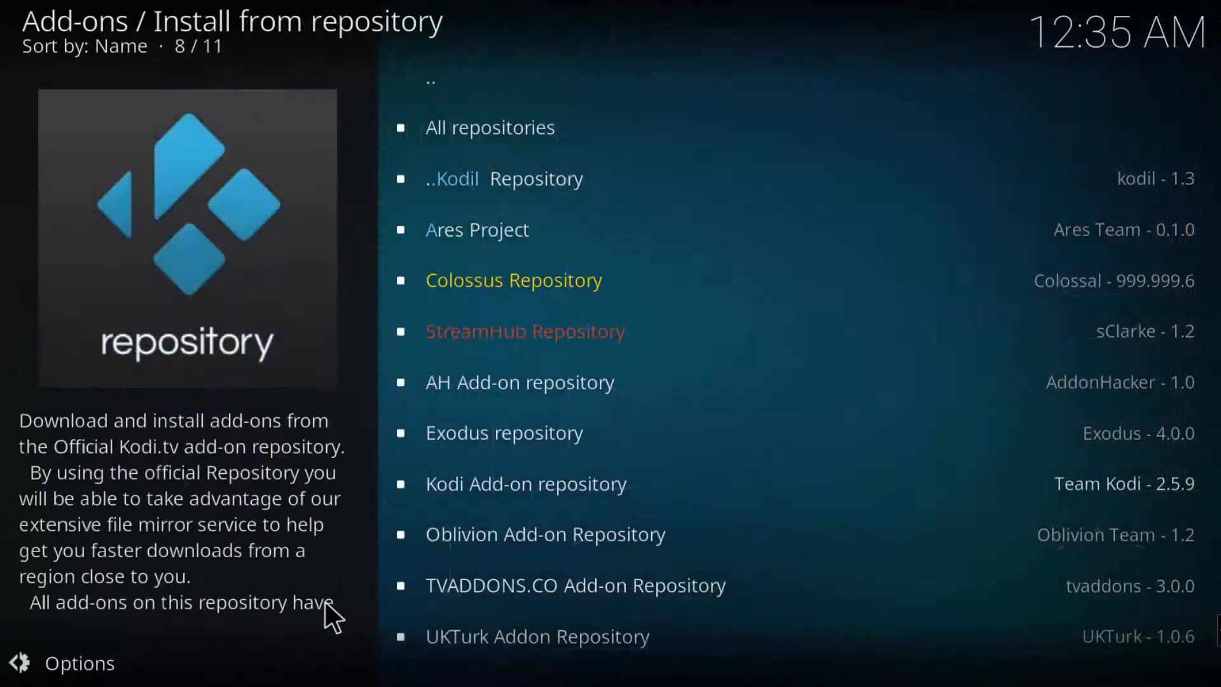
{"action": "key", "text": "BackSpace"}
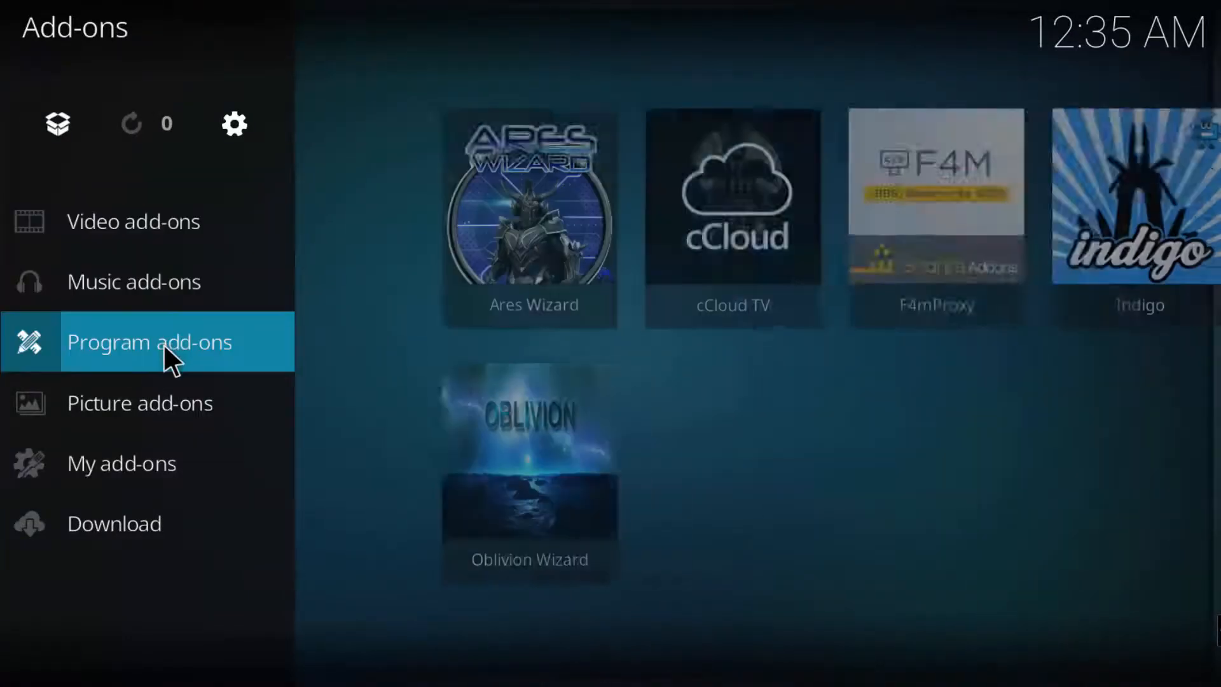
{"action": "left_click", "coordinate": [162, 342]}
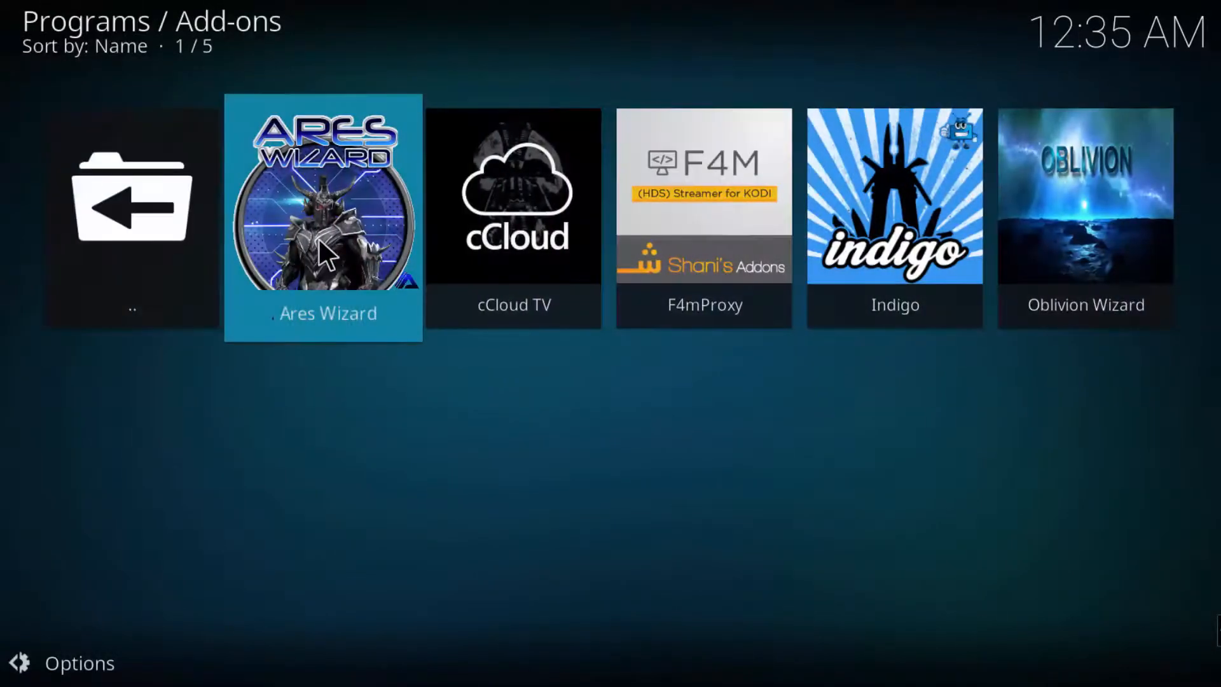
{"action": "left_click", "coordinate": [319, 238]}
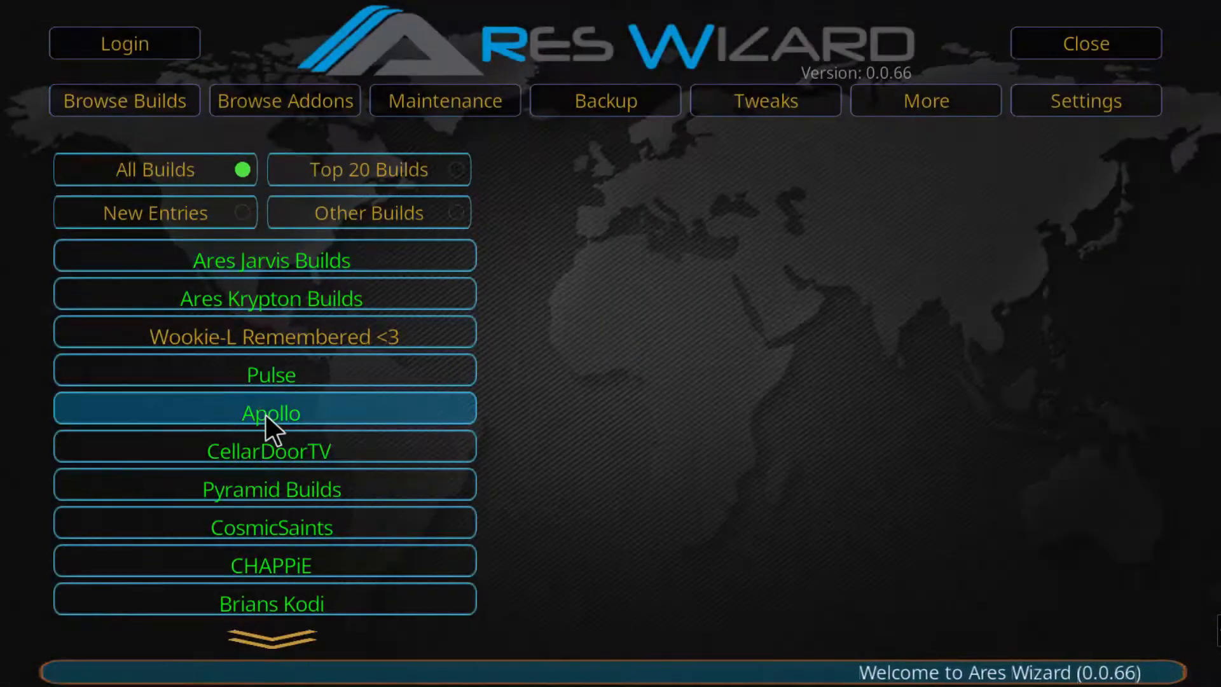
{"action": "left_click", "coordinate": [280, 441]}
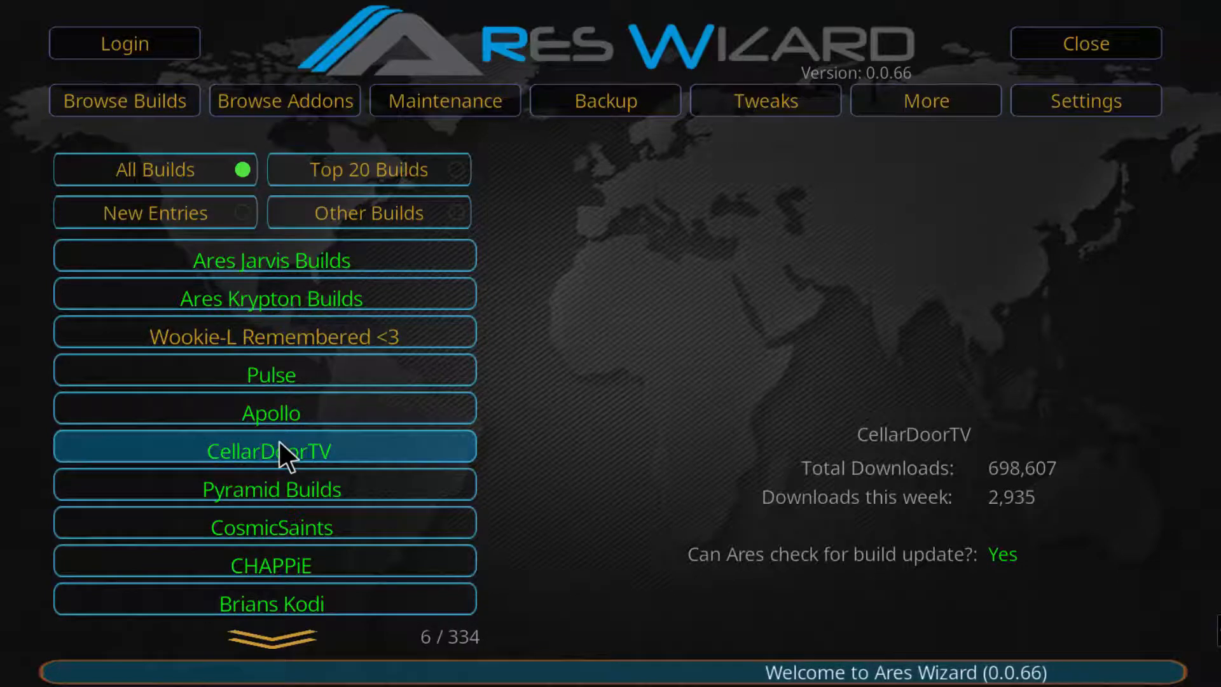
{"action": "left_click", "coordinate": [321, 454]}
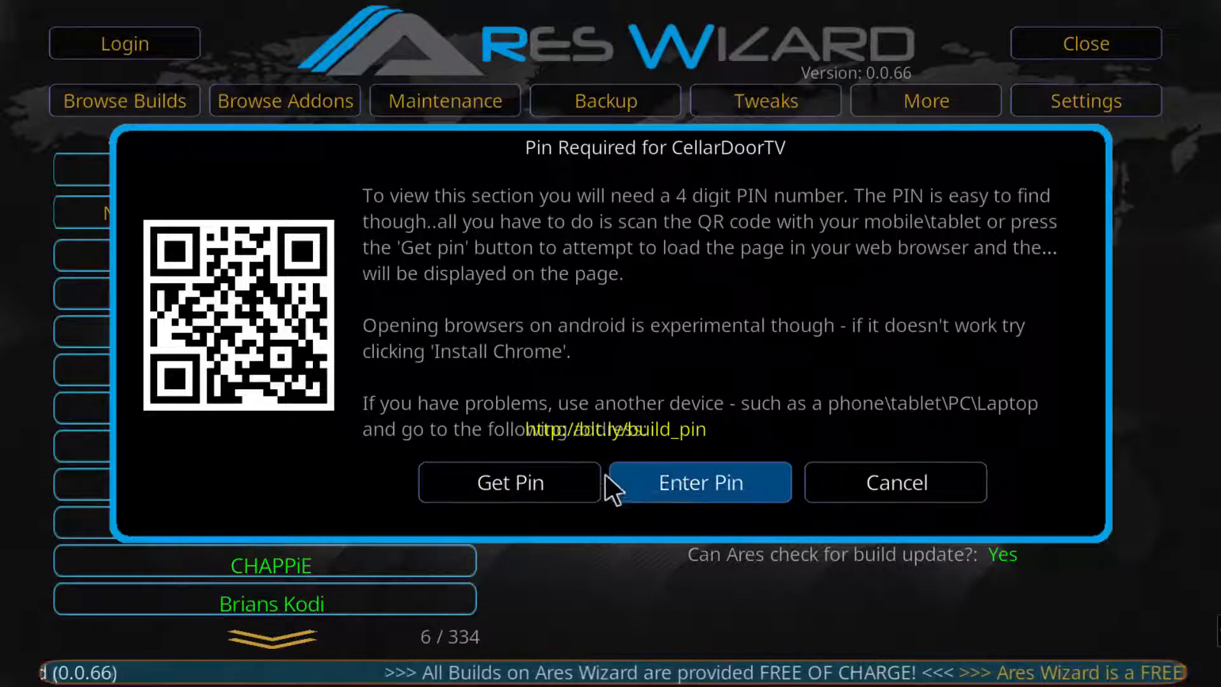
{"action": "left_click", "coordinate": [673, 486]}
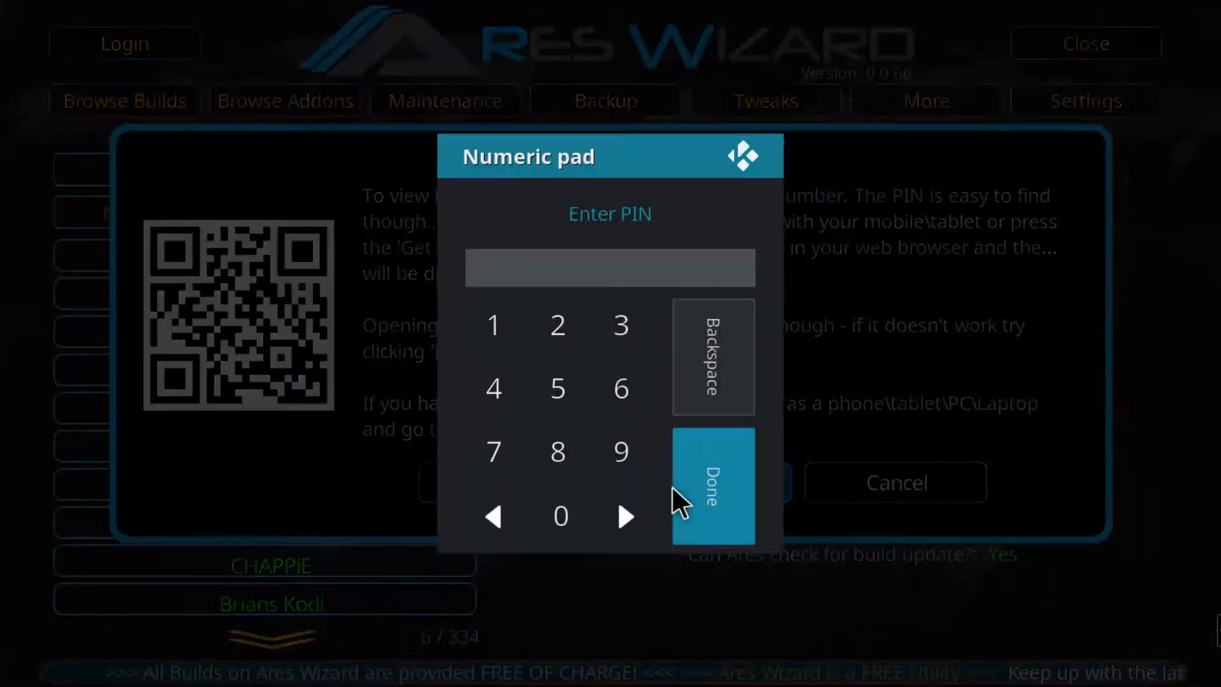
{"action": "left_click", "coordinate": [494, 326]}
{"action": "left_click", "coordinate": [558, 329]}
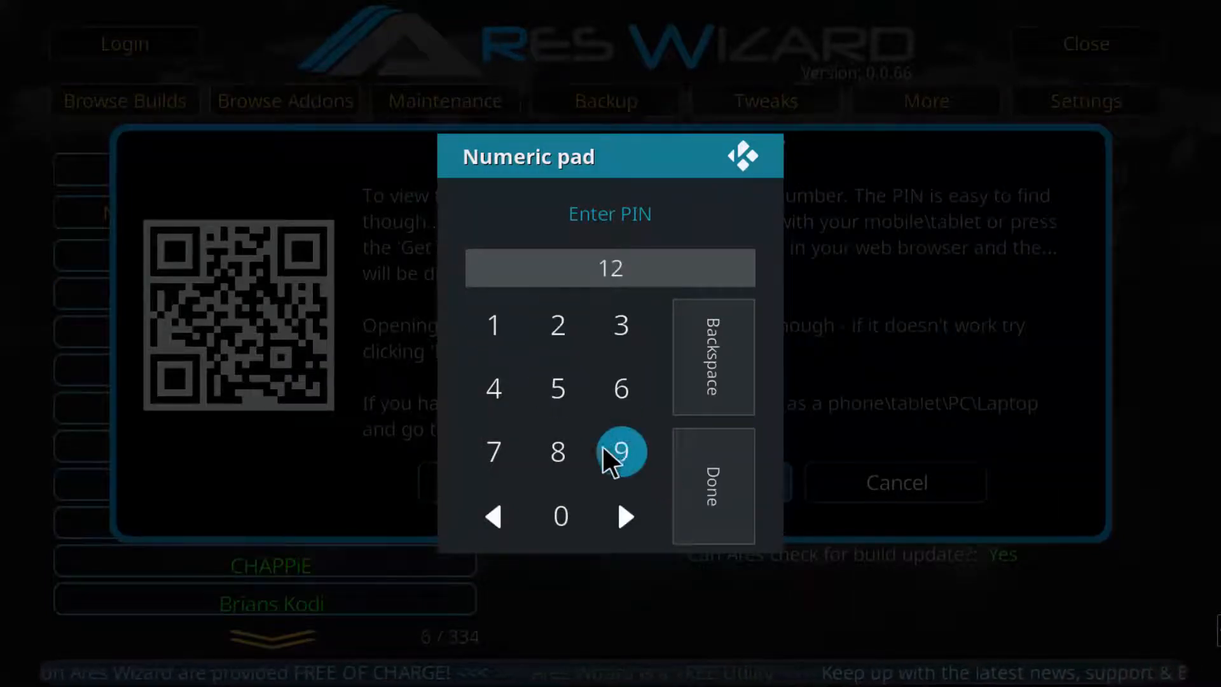
{"action": "left_click", "coordinate": [566, 454]}
{"action": "left_click", "coordinate": [622, 388]}
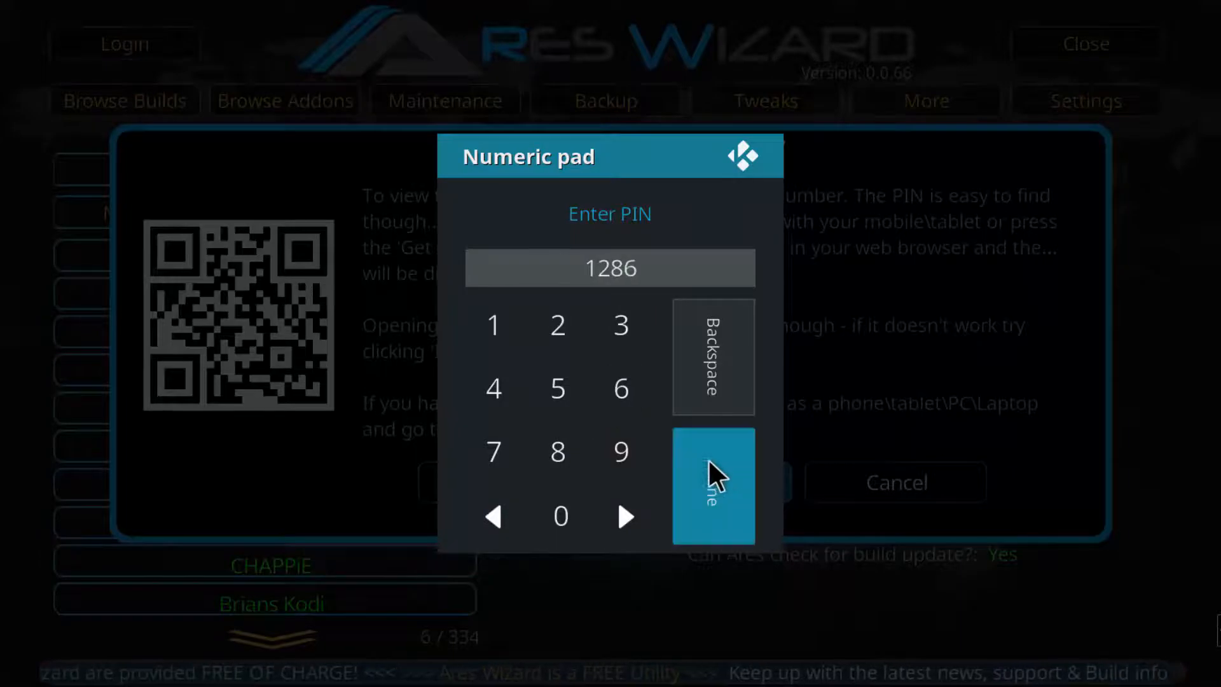
{"action": "left_click", "coordinate": [733, 474]}
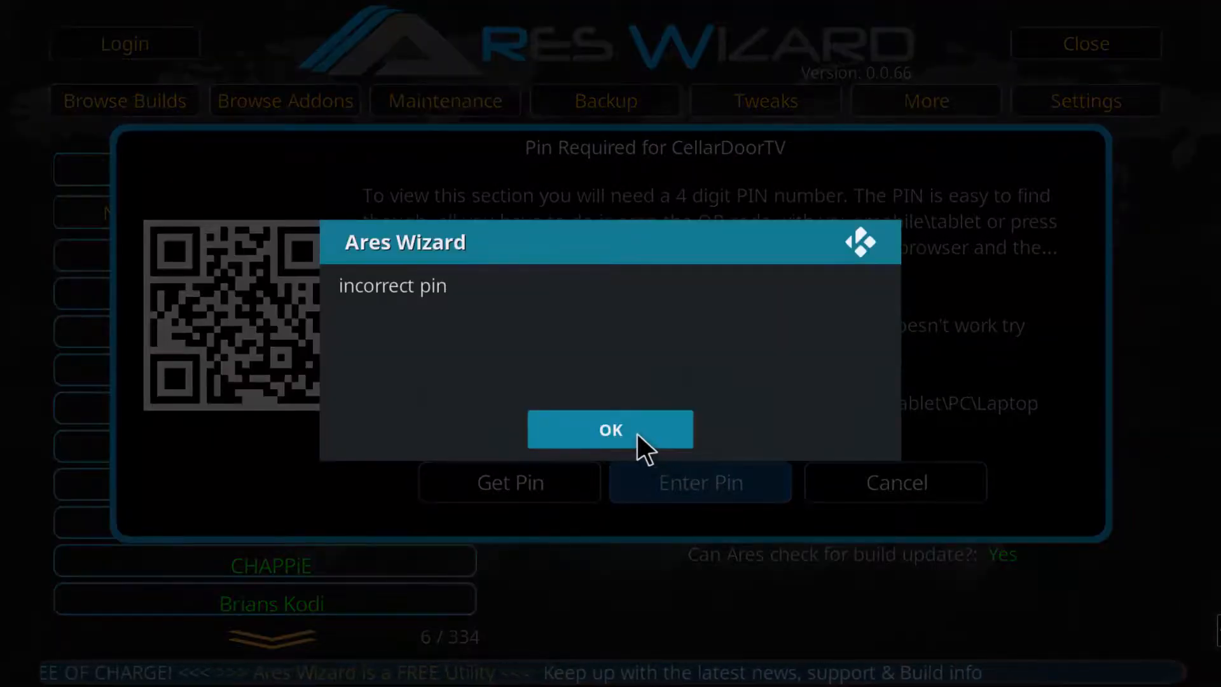
{"action": "left_click", "coordinate": [638, 435]}
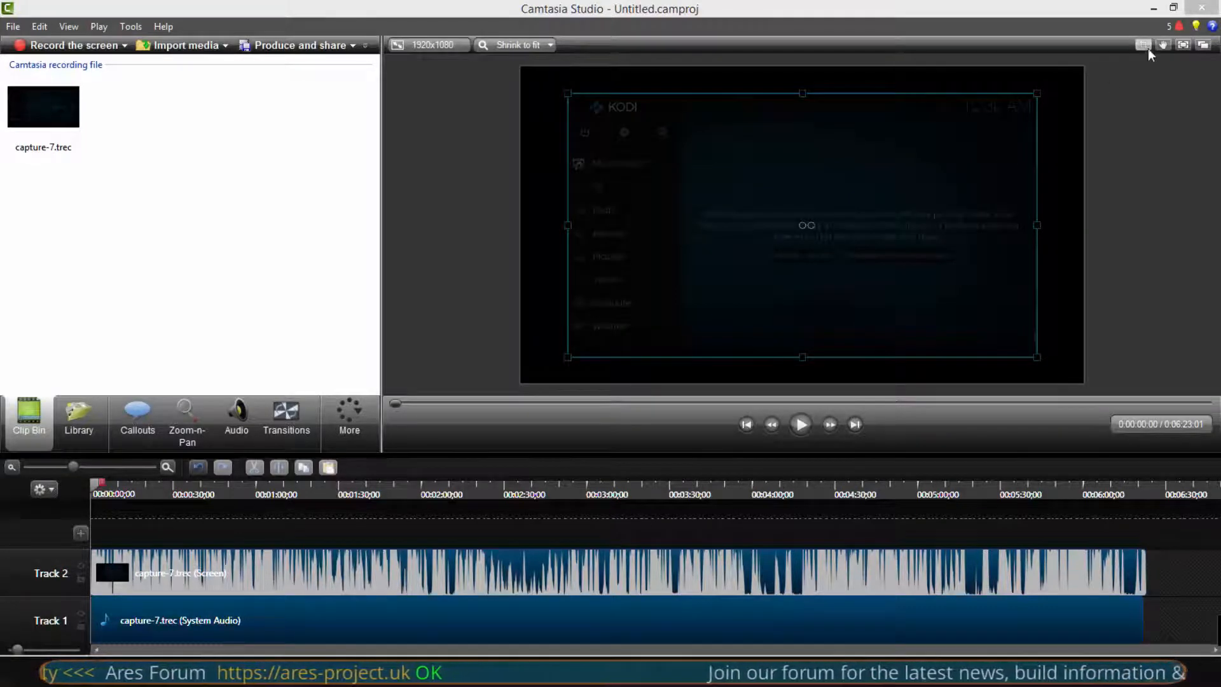
{"action": "left_click", "coordinate": [1152, 8]}
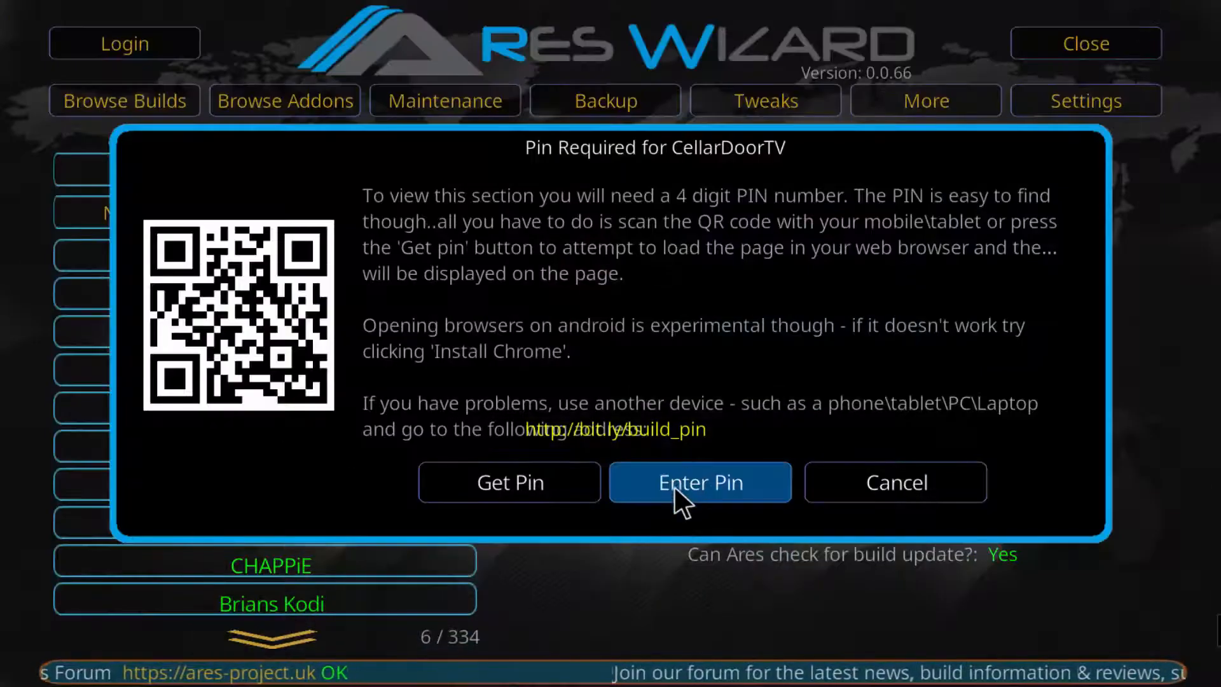
{"action": "left_click", "coordinate": [674, 493]}
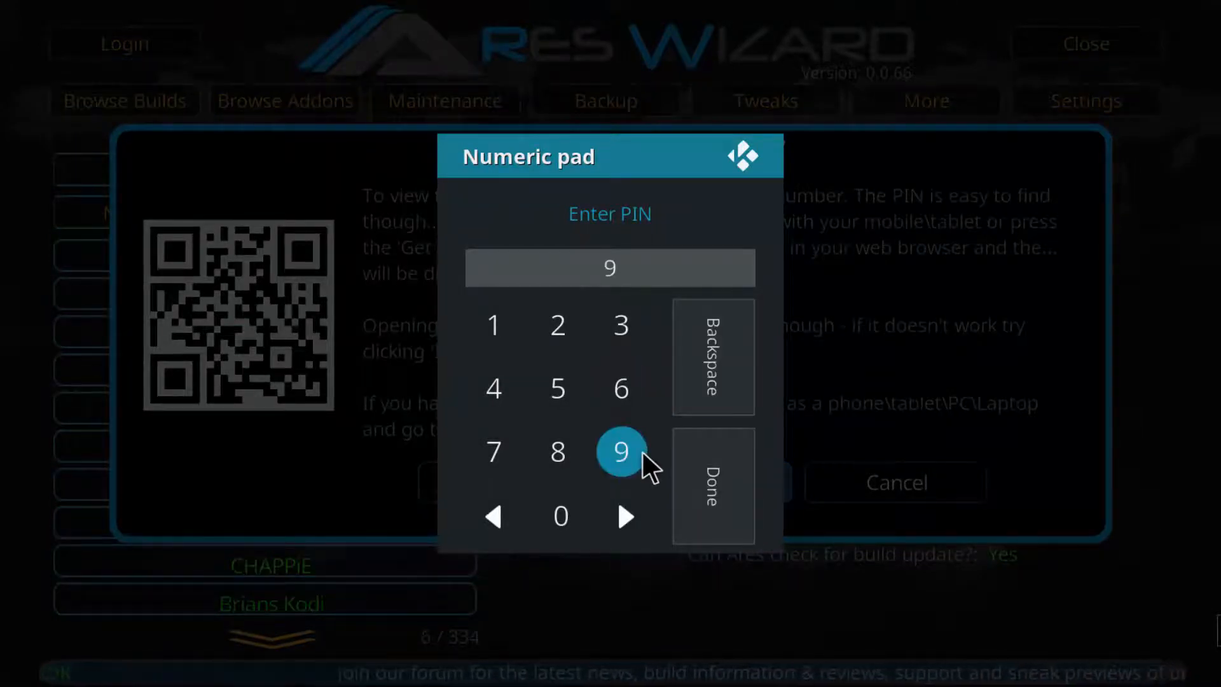
{"action": "left_click", "coordinate": [621, 452]}
{"action": "left_click", "coordinate": [561, 516]}
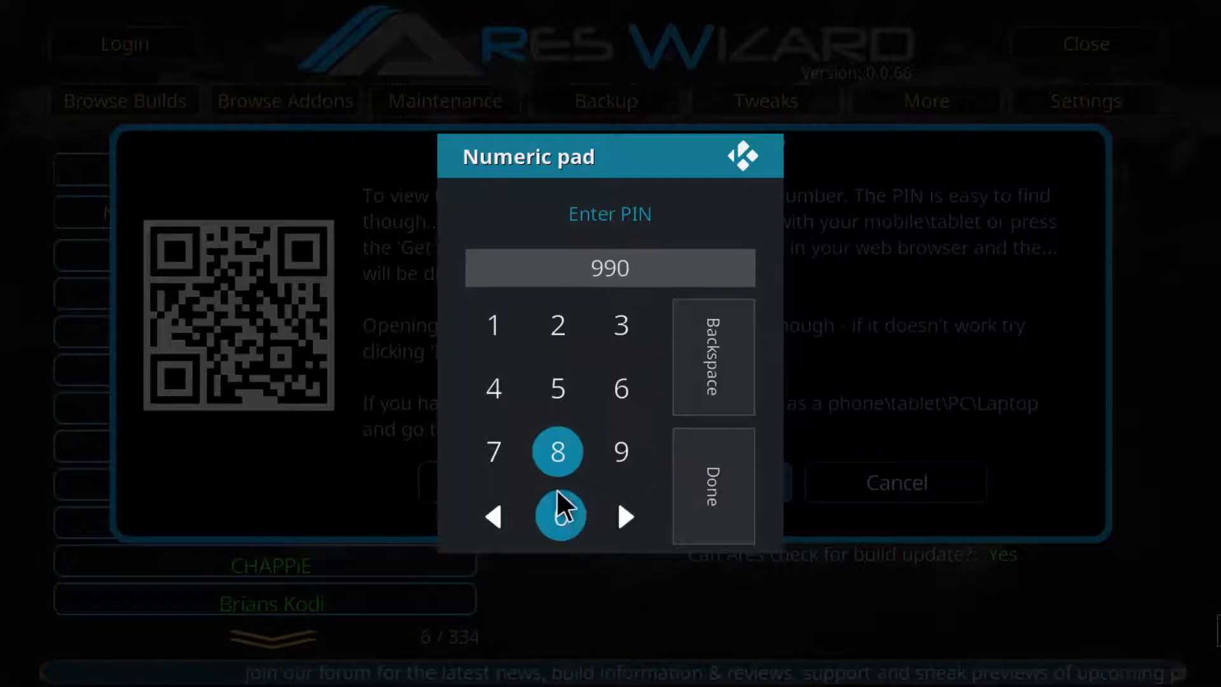
{"action": "left_click", "coordinate": [558, 452]}
{"action": "left_click", "coordinate": [703, 501]}
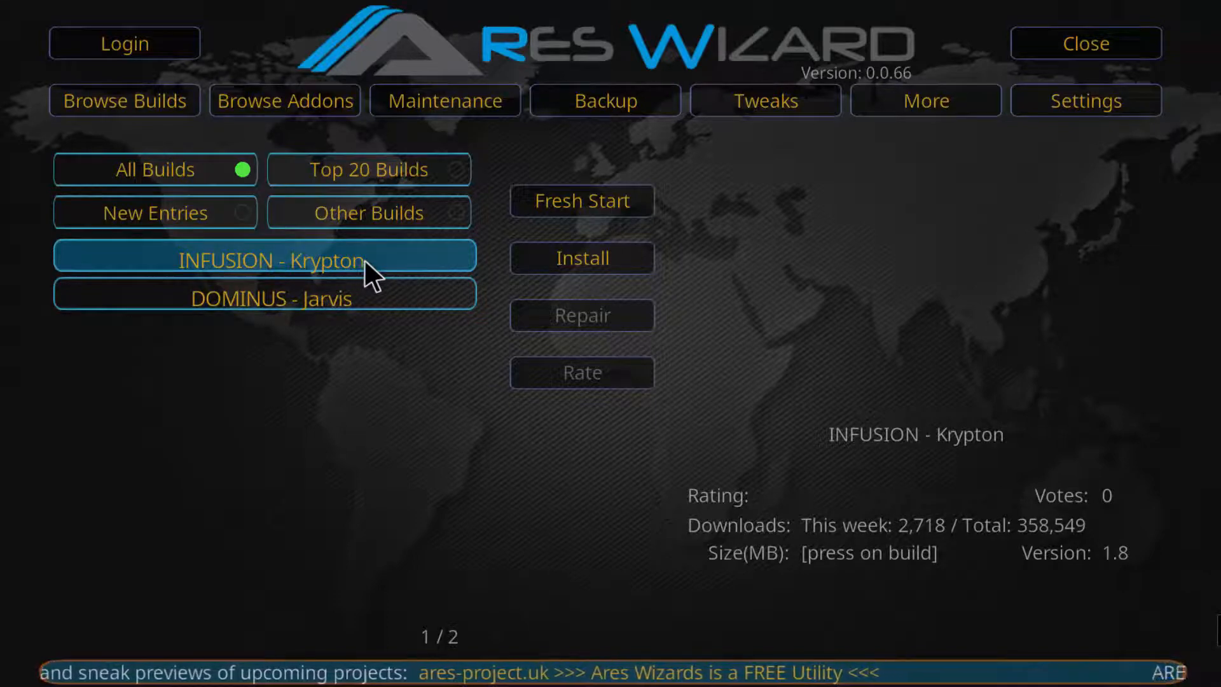
Step: Select the INFUSION - Krypton build and start its install, reaching the Options dialog
{"action": "key", "text": "Right"}
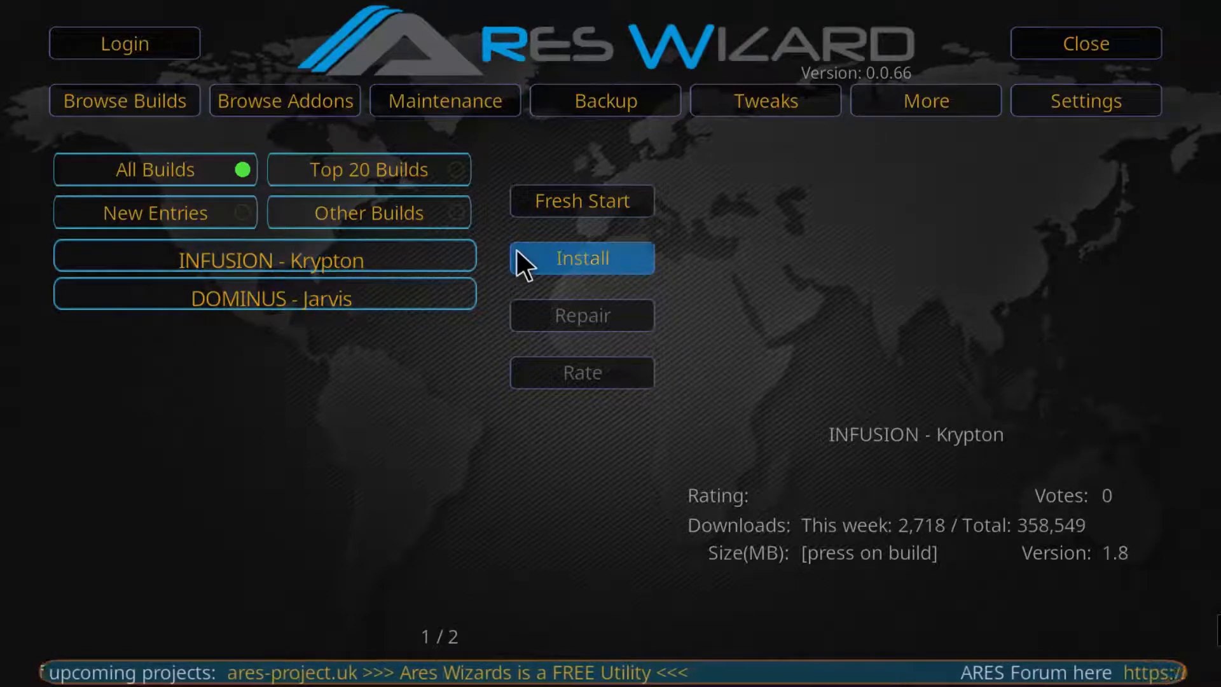
{"action": "left_click", "coordinate": [284, 253]}
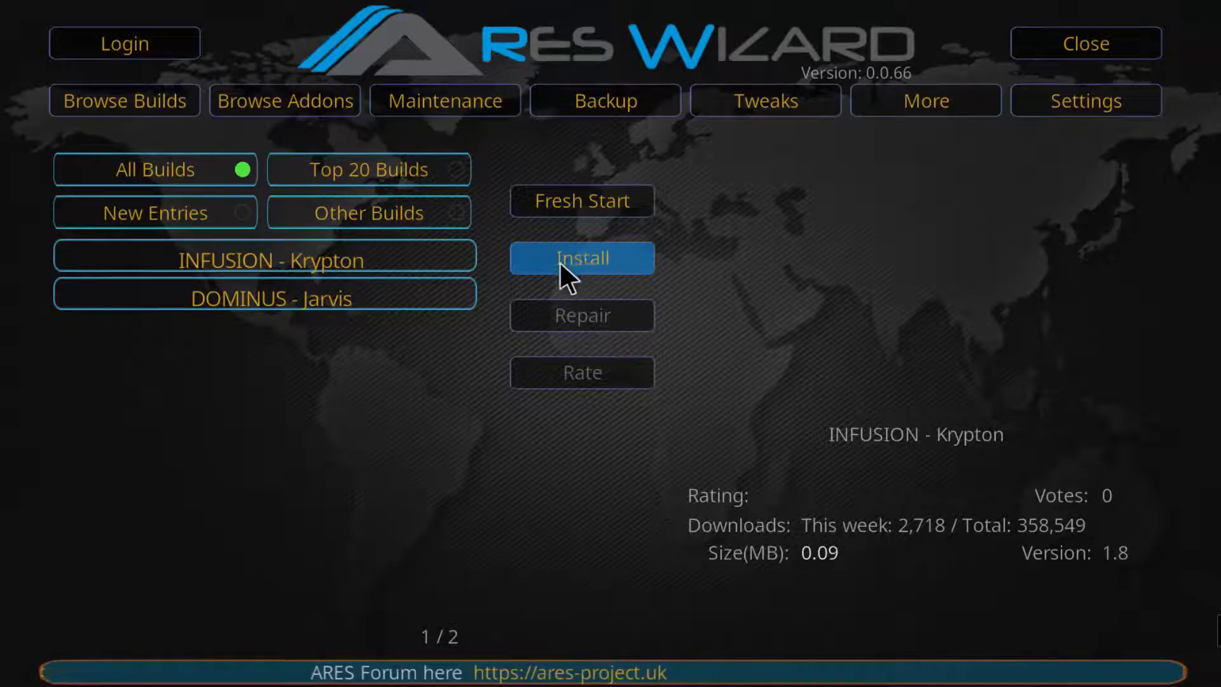
{"action": "left_click", "coordinate": [555, 262]}
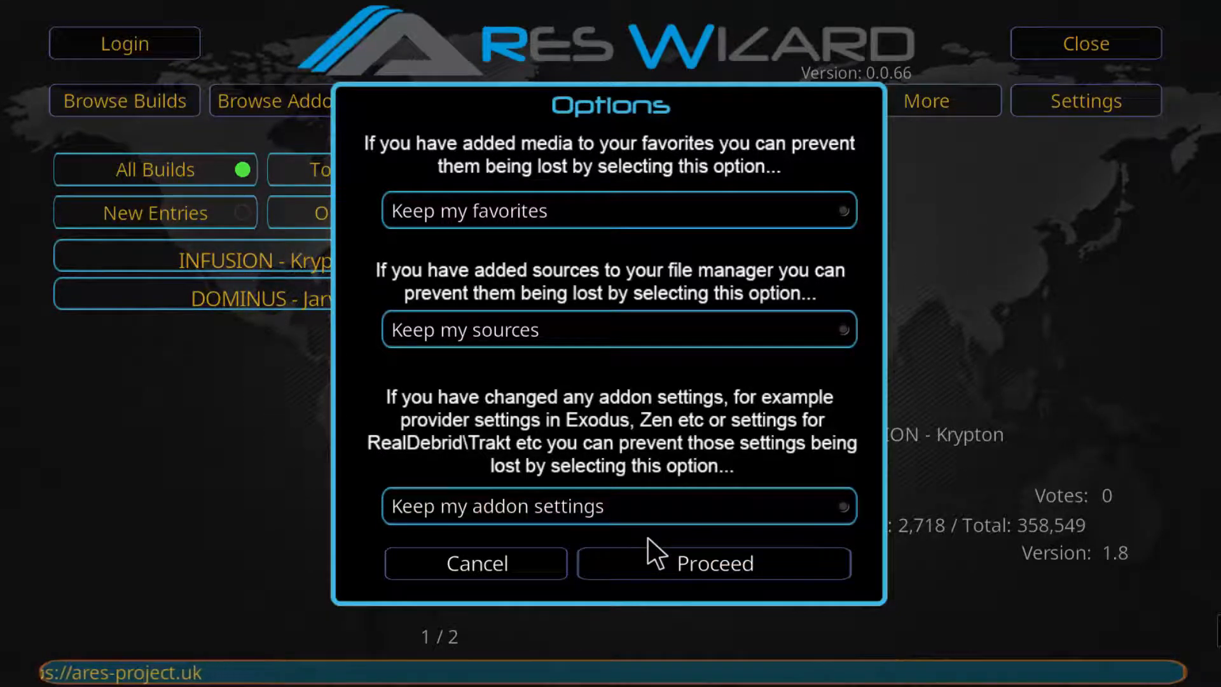
Step: Proceed with downloading the INFUSION - Krypton build and wait for it to complete
{"action": "left_click", "coordinate": [669, 567]}
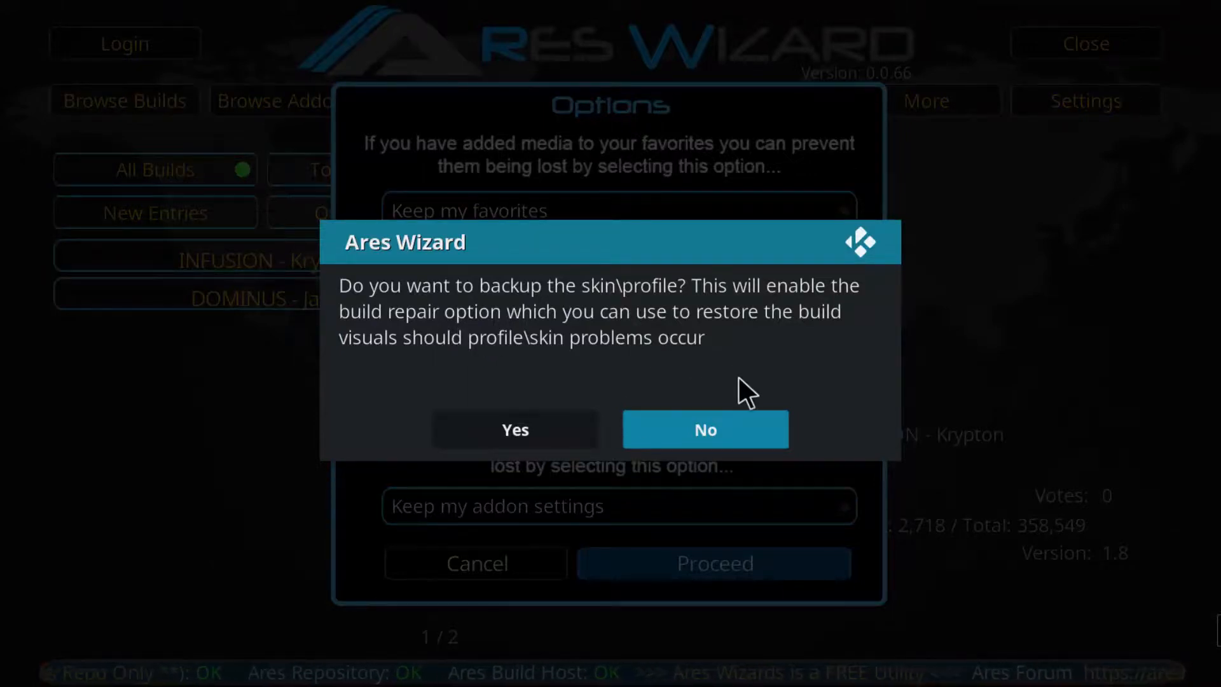
Step: Answer No to the skin backup, No to the prize competition, and OK to let Kodi close
{"action": "left_click", "coordinate": [729, 430]}
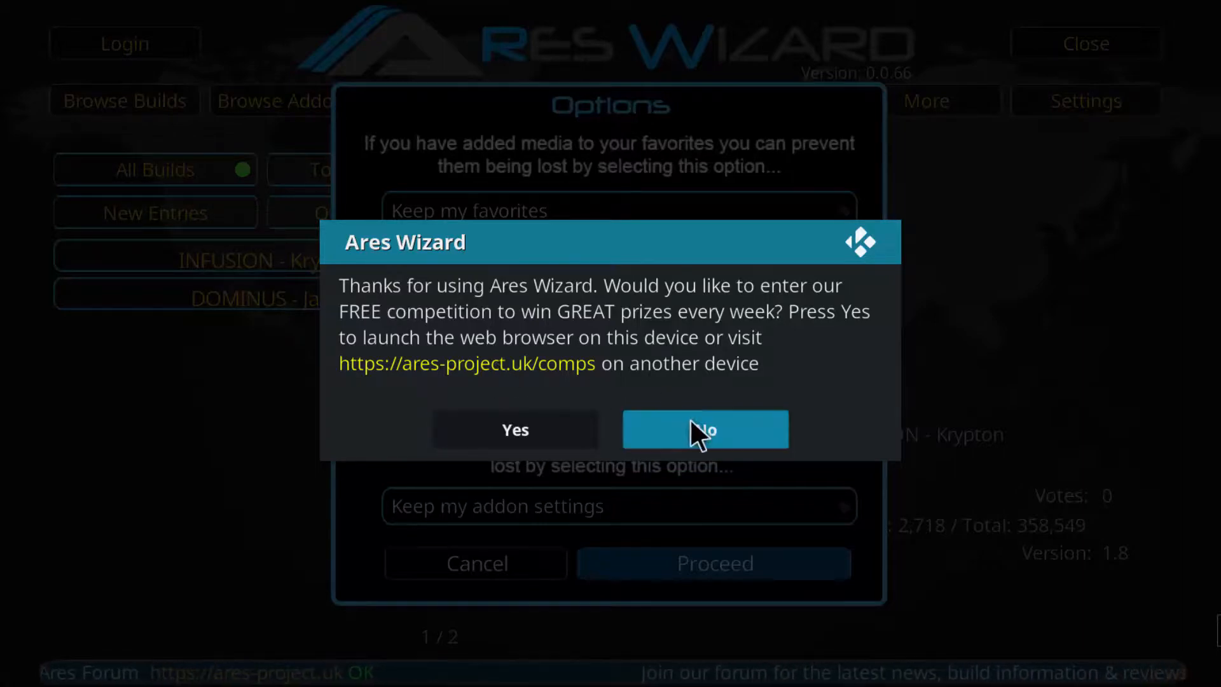
{"action": "left_click", "coordinate": [704, 429]}
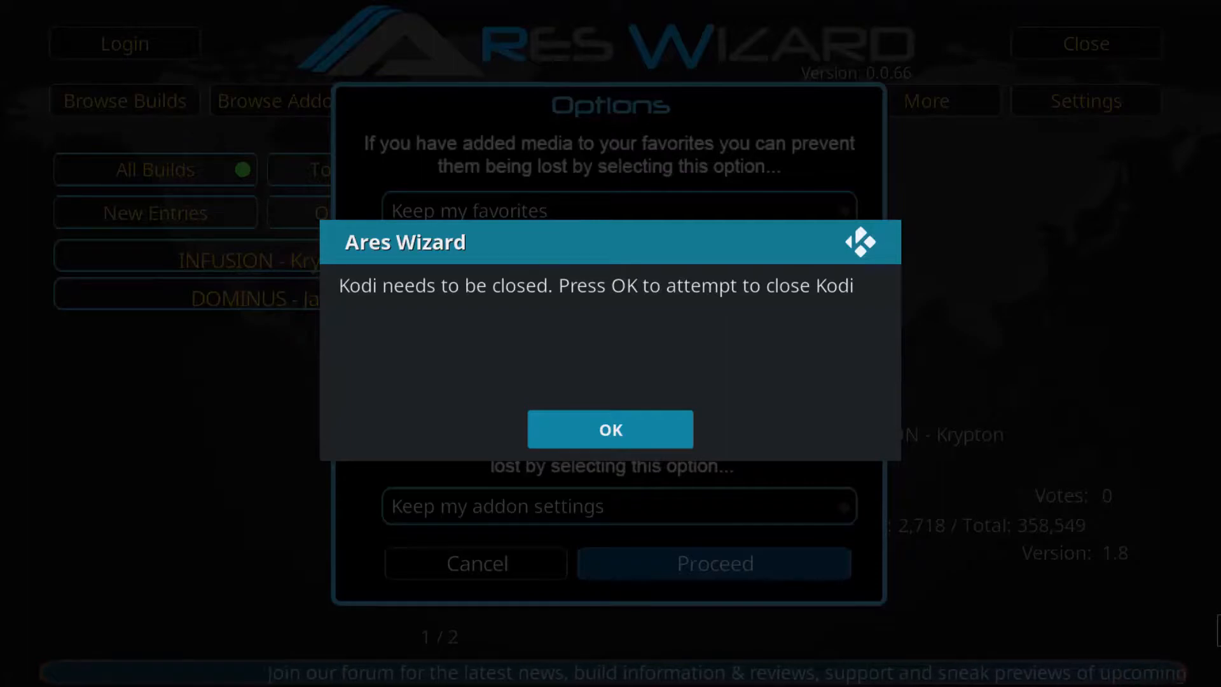
{"action": "left_click", "coordinate": [620, 437]}
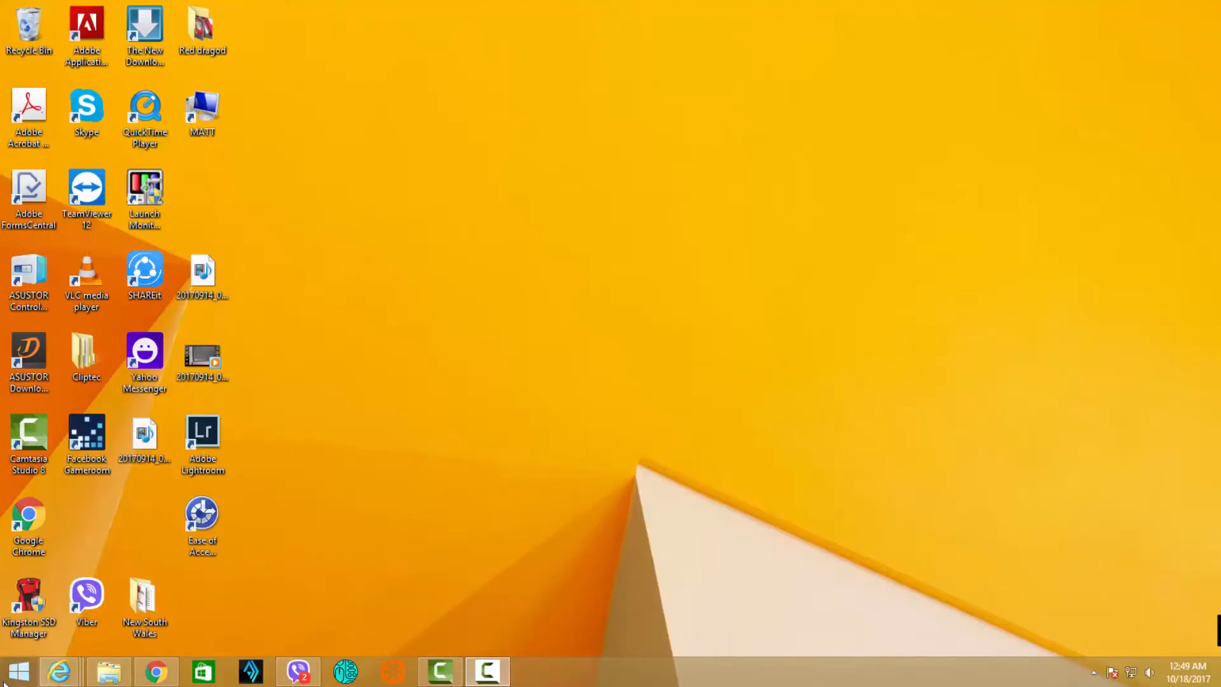
Step: Relaunch Kodi from the Windows Start screen so the CellarDoorTV home menu loads
{"action": "left_click", "coordinate": [19, 673]}
{"action": "left_click", "coordinate": [818, 281]}
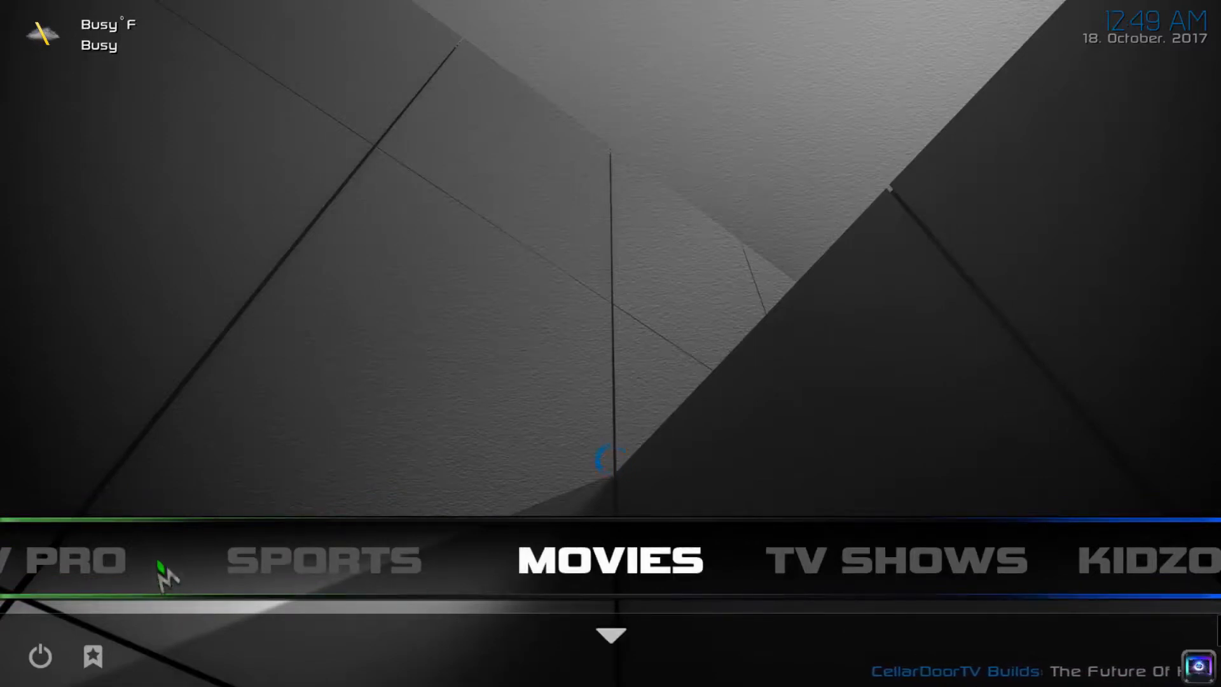
{"action": "scroll", "coordinate": [191, 568], "scroll_direction": "down", "scroll_amount": 2}
{"action": "scroll", "coordinate": [215, 568], "scroll_direction": "up", "scroll_amount": 1}
{"action": "scroll", "coordinate": [215, 568], "scroll_direction": "up", "scroll_amount": 1}
{"action": "scroll", "coordinate": [330, 578], "scroll_direction": "up", "scroll_amount": 2}
{"action": "scroll", "coordinate": [330, 578], "scroll_direction": "up", "scroll_amount": 1}
{"action": "scroll", "coordinate": [783, 563], "scroll_direction": "down", "scroll_amount": 1}
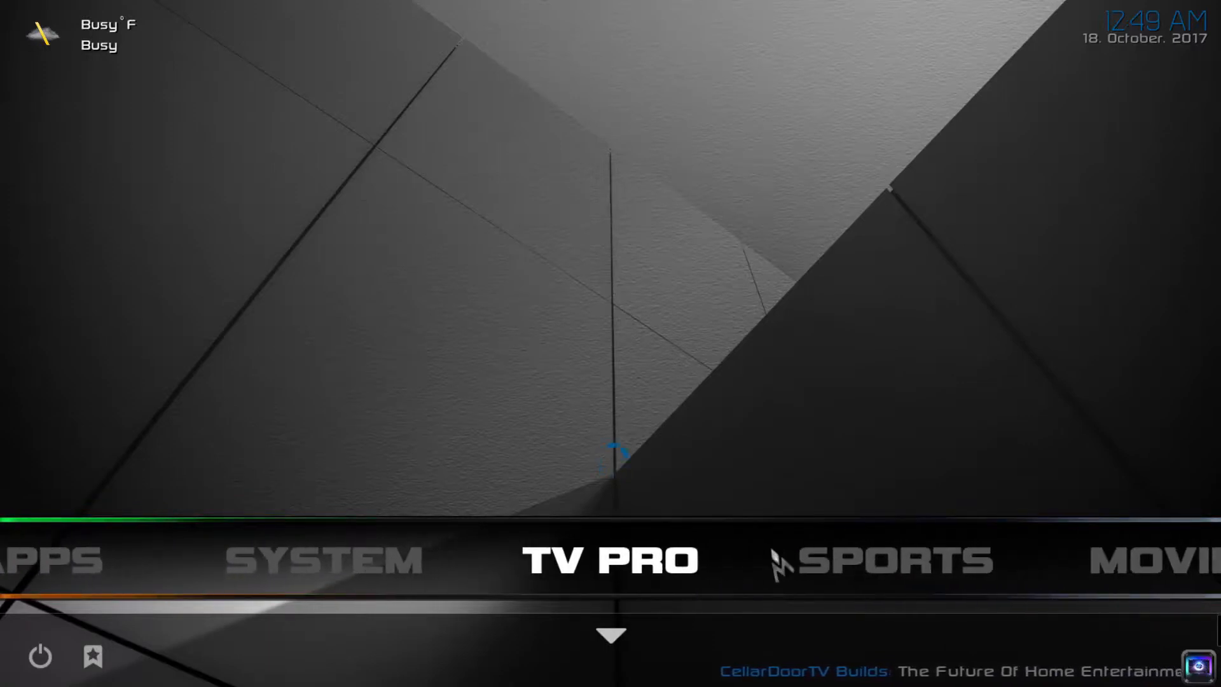
{"action": "scroll", "coordinate": [782, 564], "scroll_direction": "down", "scroll_amount": 1}
{"action": "scroll", "coordinate": [780, 564], "scroll_direction": "down", "scroll_amount": 2}
{"action": "scroll", "coordinate": [780, 563], "scroll_direction": "up", "scroll_amount": 2}
{"action": "scroll", "coordinate": [781, 564], "scroll_direction": "down", "scroll_amount": 1}
{"action": "scroll", "coordinate": [781, 563], "scroll_direction": "up", "scroll_amount": 2}
{"action": "scroll", "coordinate": [781, 563], "scroll_direction": "down", "scroll_amount": 4}
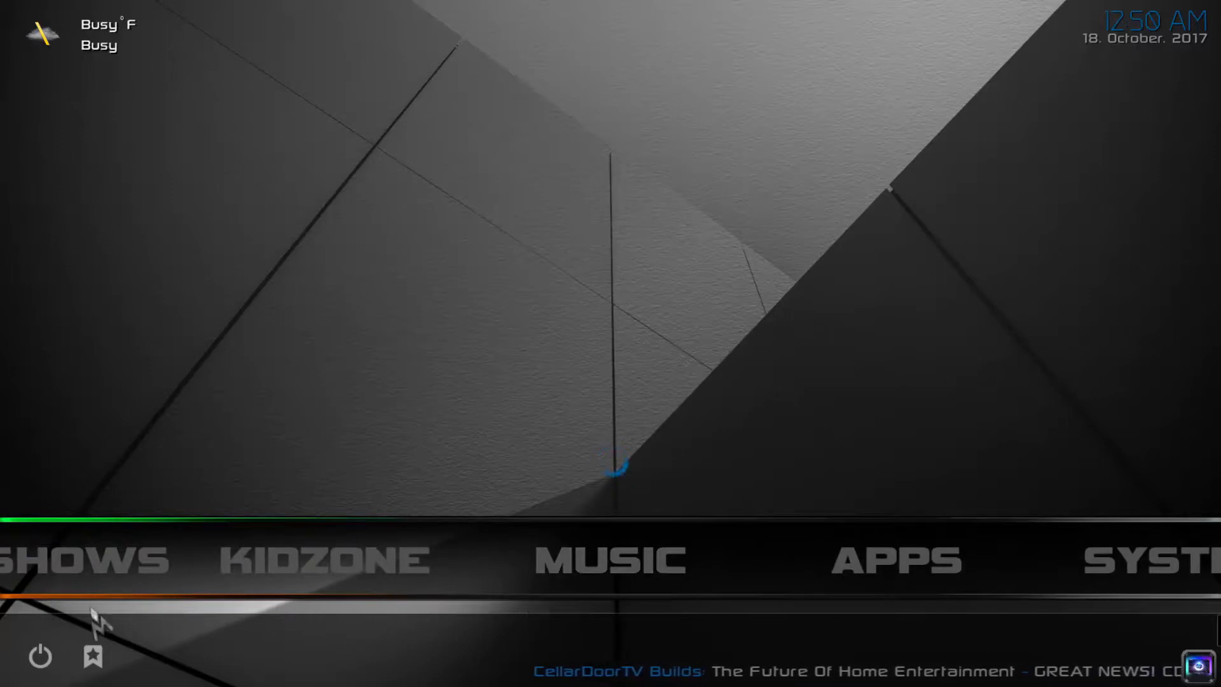
{"action": "scroll", "coordinate": [104, 563], "scroll_direction": "up", "scroll_amount": 1}
{"action": "scroll", "coordinate": [191, 563], "scroll_direction": "up", "scroll_amount": 2}
{"action": "scroll", "coordinate": [411, 568], "scroll_direction": "up", "scroll_amount": 1}
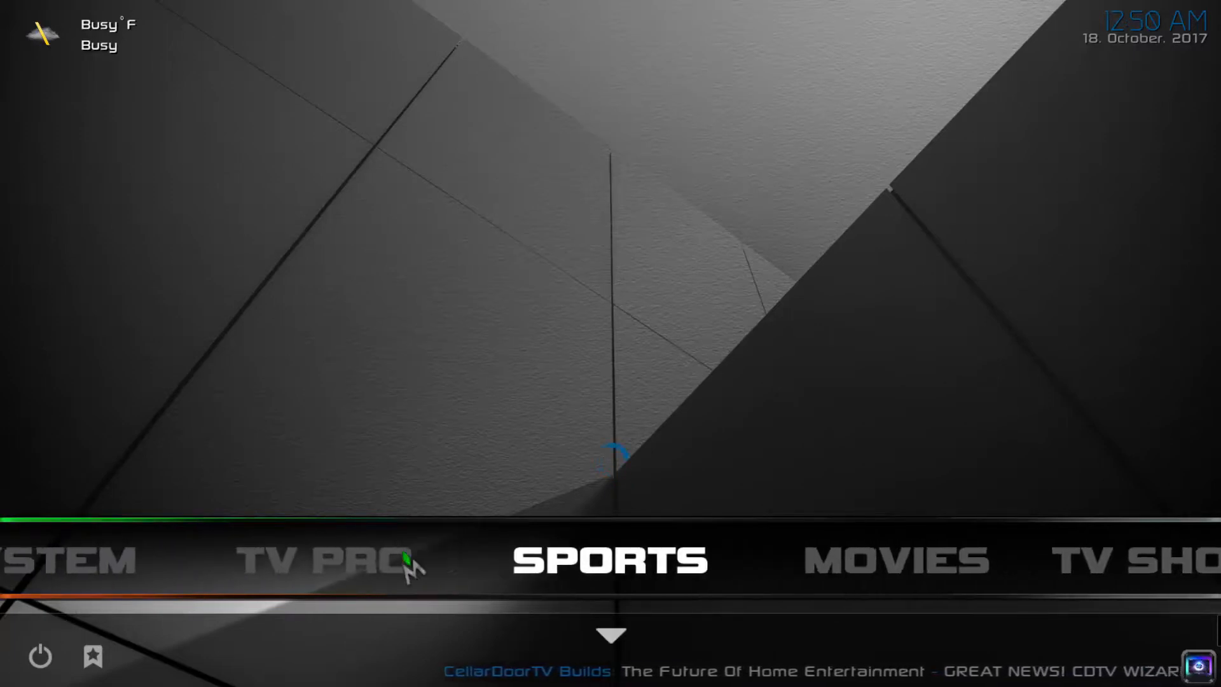
{"action": "scroll", "coordinate": [576, 567], "scroll_direction": "up", "scroll_amount": 2}
{"action": "scroll", "coordinate": [576, 567], "scroll_direction": "down", "scroll_amount": 1}
{"action": "scroll", "coordinate": [576, 568], "scroll_direction": "down", "scroll_amount": 1}
{"action": "scroll", "coordinate": [576, 567], "scroll_direction": "down", "scroll_amount": 2}
{"action": "scroll", "coordinate": [576, 568], "scroll_direction": "down", "scroll_amount": 3}
{"action": "scroll", "coordinate": [576, 568], "scroll_direction": "up", "scroll_amount": 5}
{"action": "scroll", "coordinate": [577, 568], "scroll_direction": "down", "scroll_amount": 3}
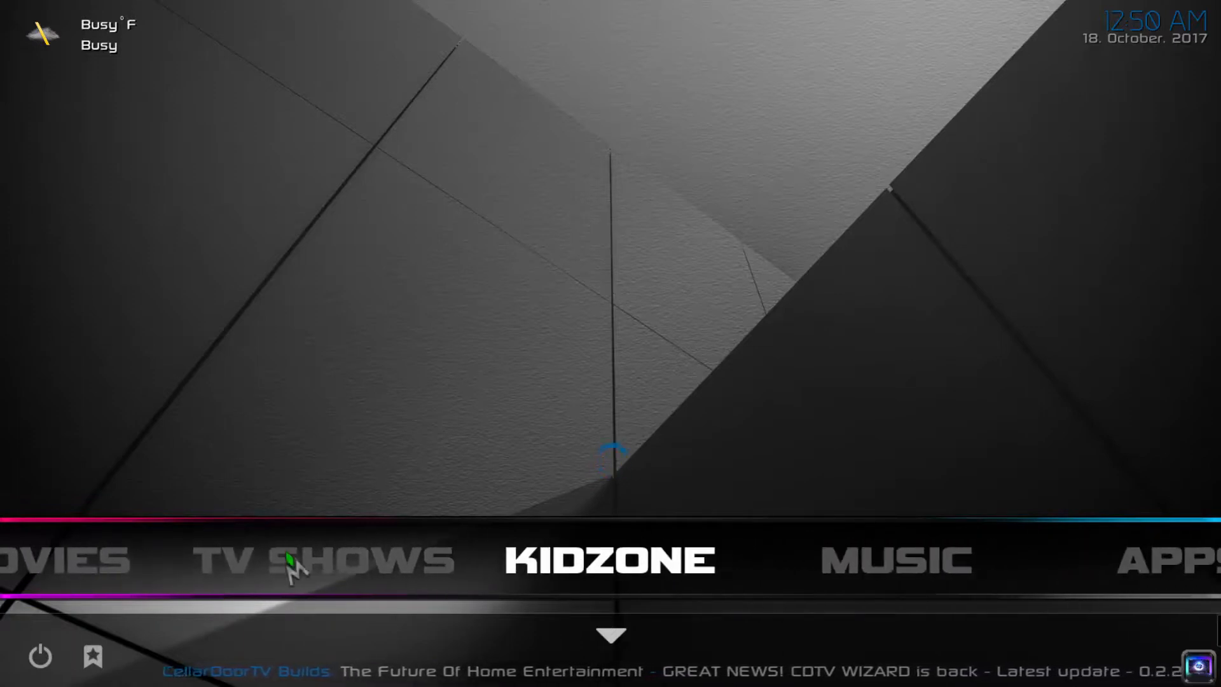
{"action": "scroll", "coordinate": [287, 563], "scroll_direction": "up", "scroll_amount": 3}
{"action": "scroll", "coordinate": [430, 564], "scroll_direction": "down", "scroll_amount": 1}
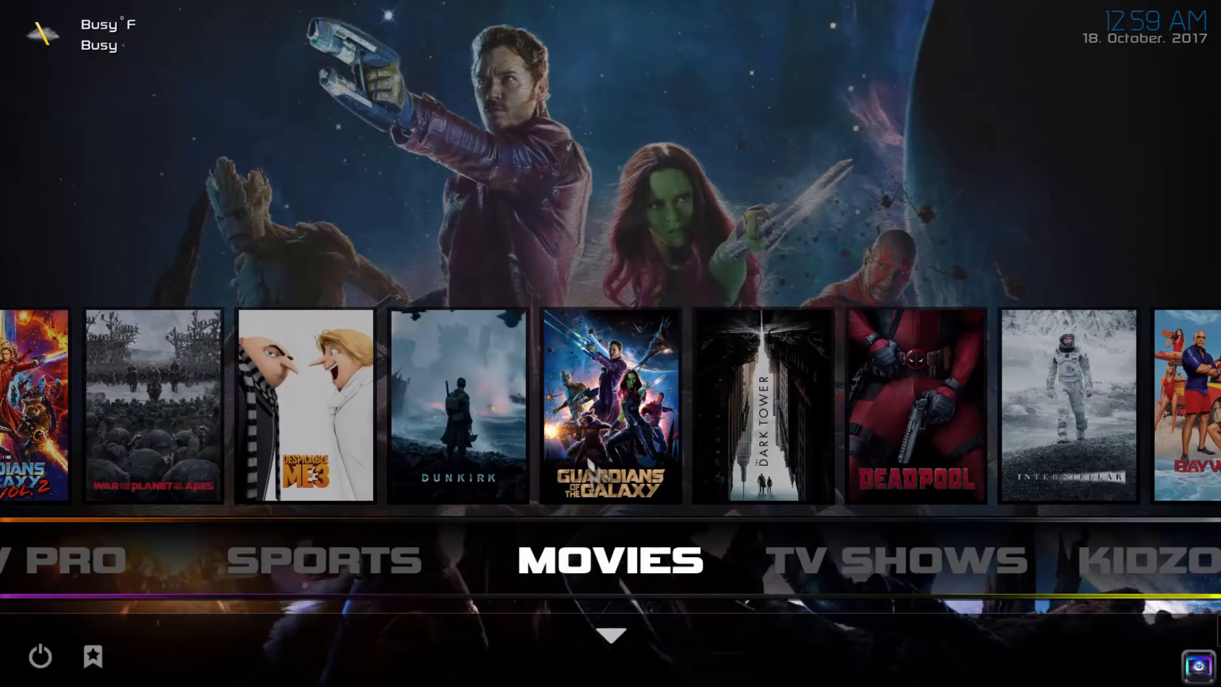
Step: Step right along the Movies row to Dark Tower, then focus the Deadpool poster
{"action": "key", "text": "Right"}
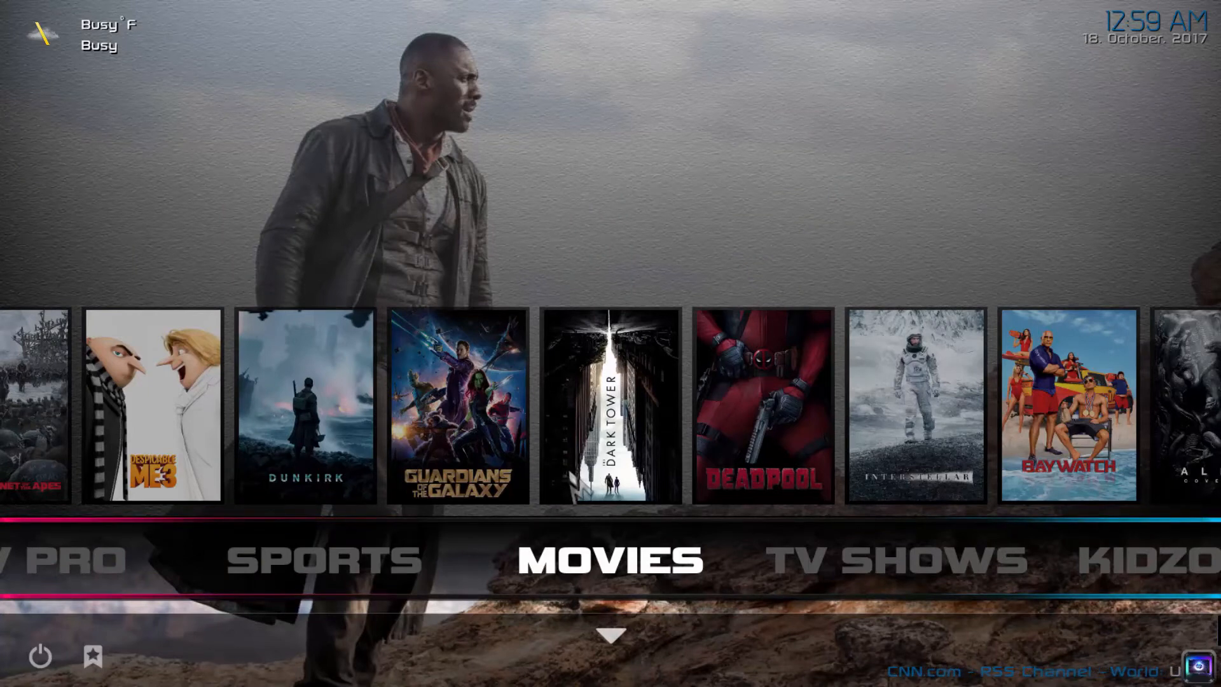
{"action": "left_click", "coordinate": [762, 405]}
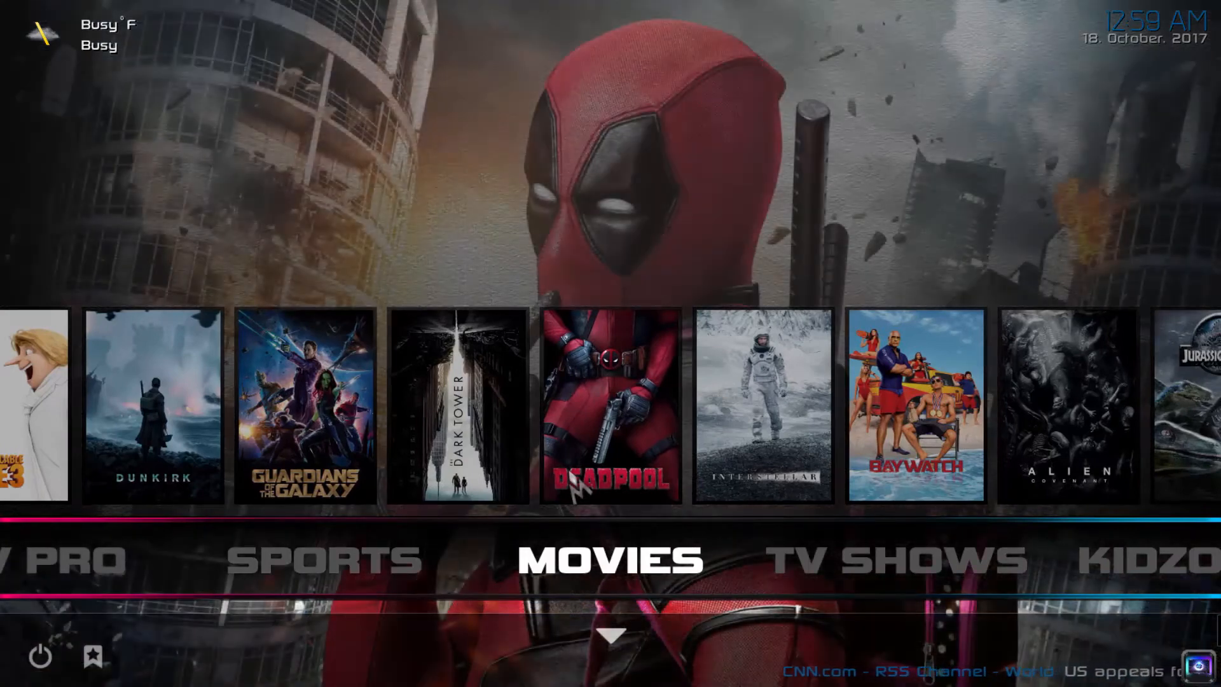